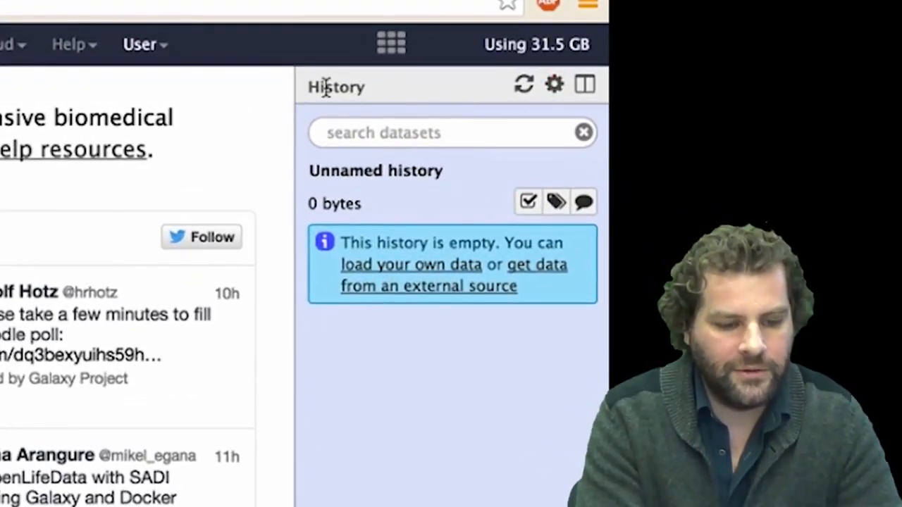
Step: Open the list of saved histories and switch to the unnamed history containing 6 datasets
left_click(556, 85)
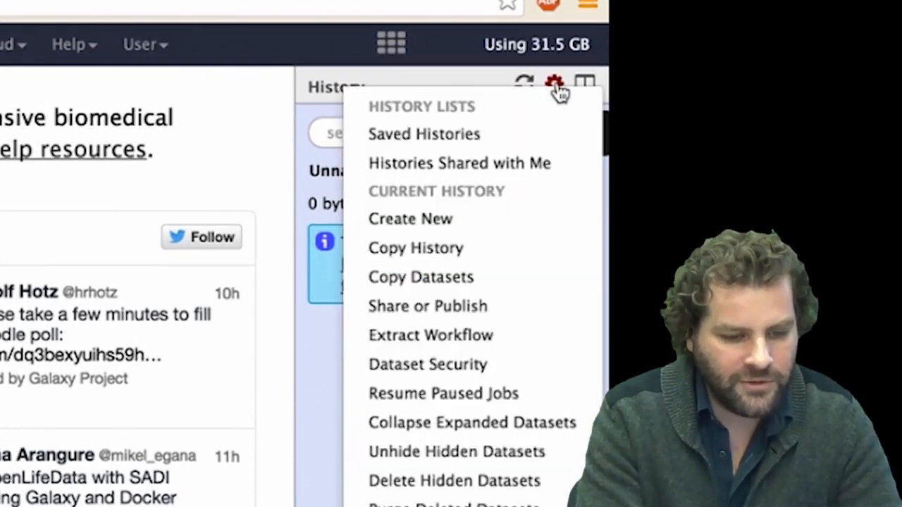
left_click(483, 144)
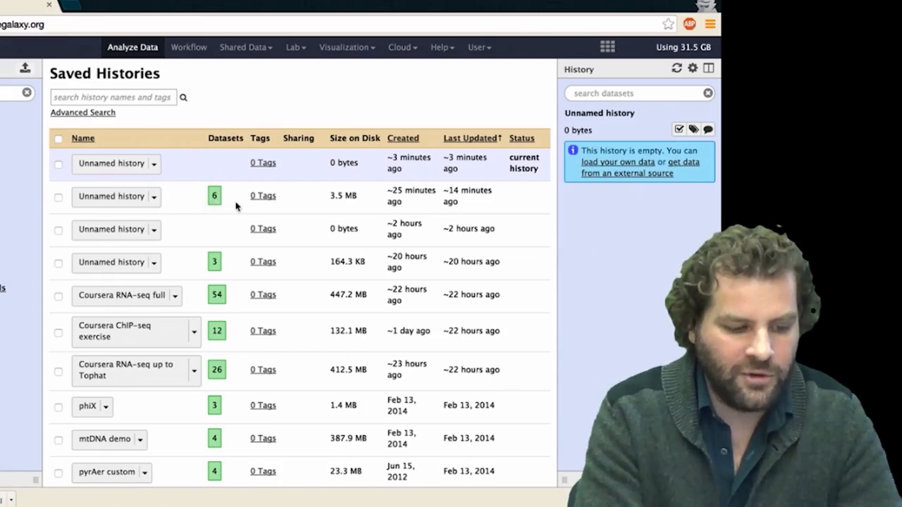
left_click(107, 203)
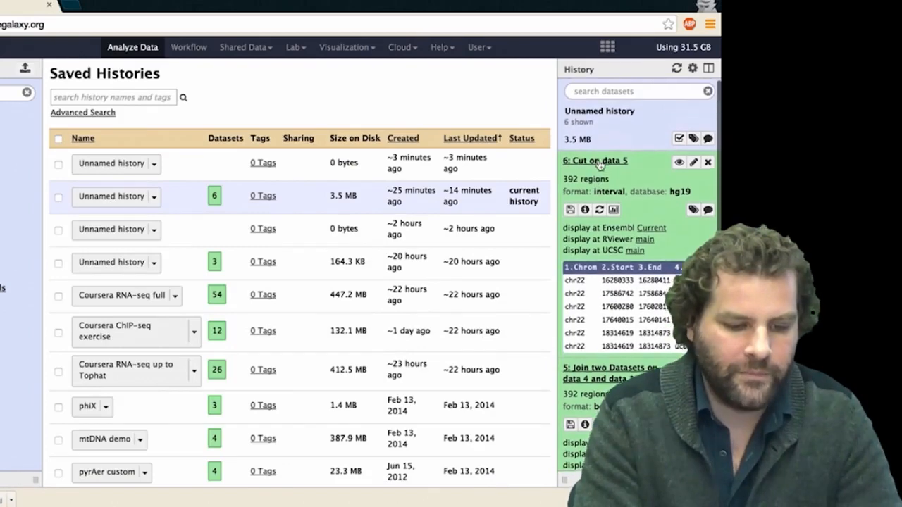
left_click(611, 113)
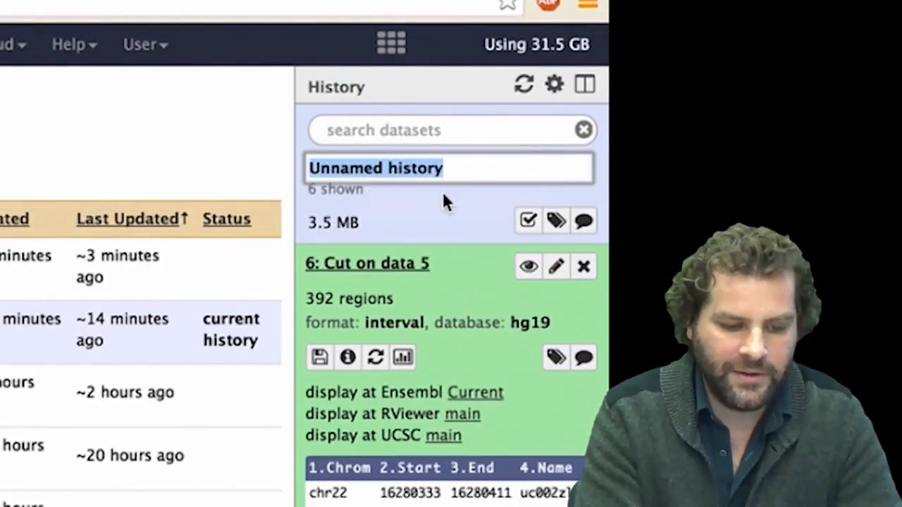
type("Eons")
key("BackSpace")
key("BackSpace")
key("BackSpace")
type("xon")
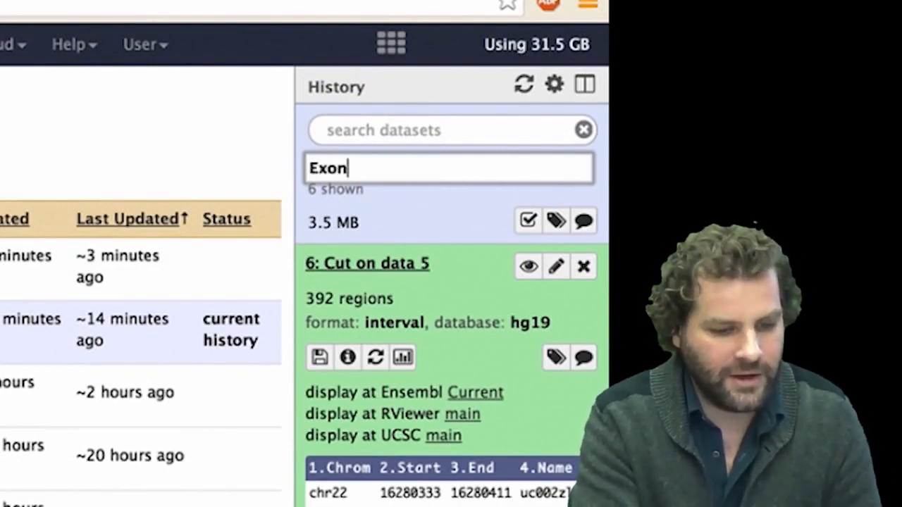
type("s and Repeats")
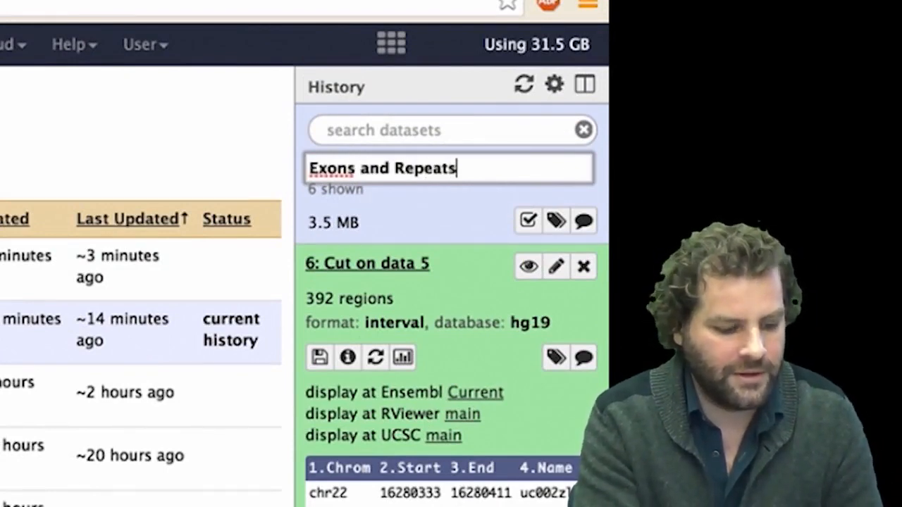
key("Escape")
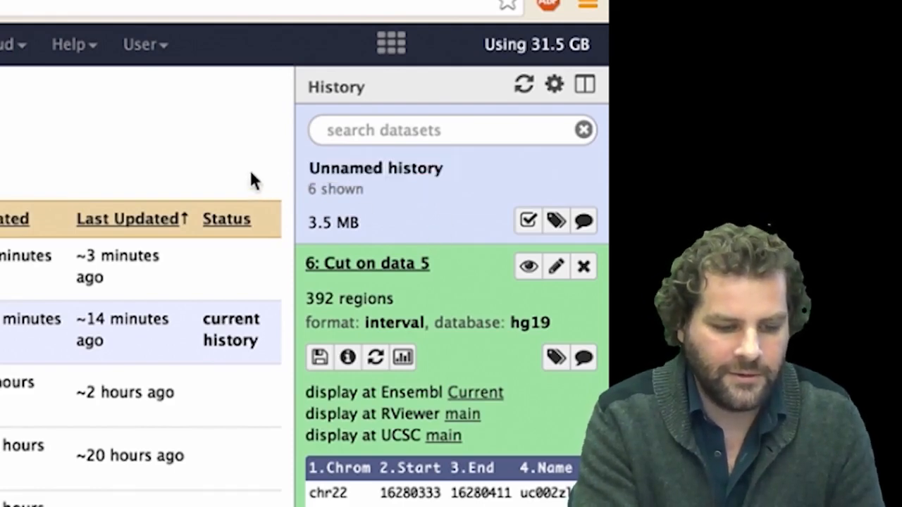
Step: Rename the current history to "Exons and Repeats"
left_click(404, 172)
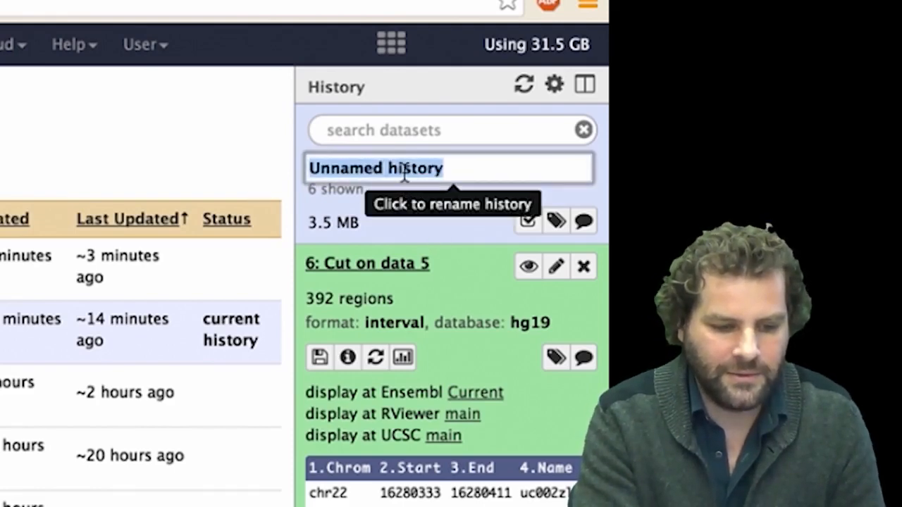
type("Exons and r")
key("BackSpace")
type("Repeats")
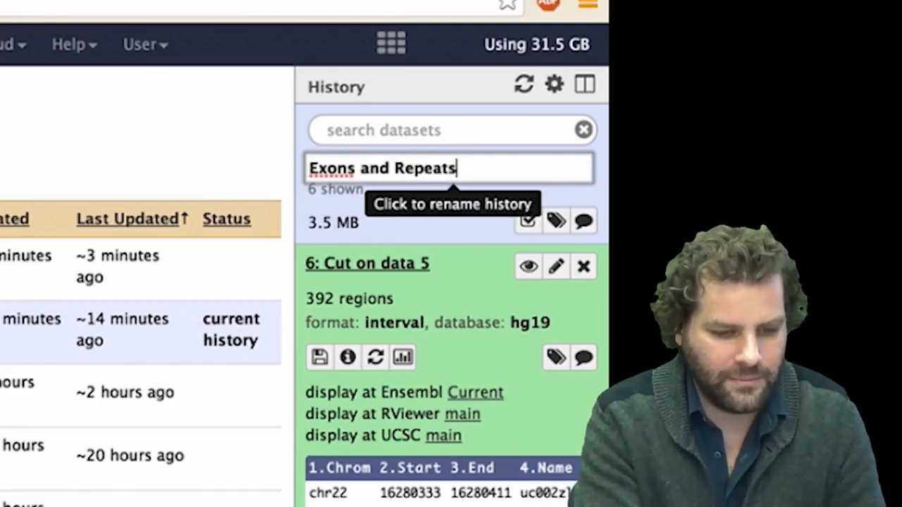
key("Return")
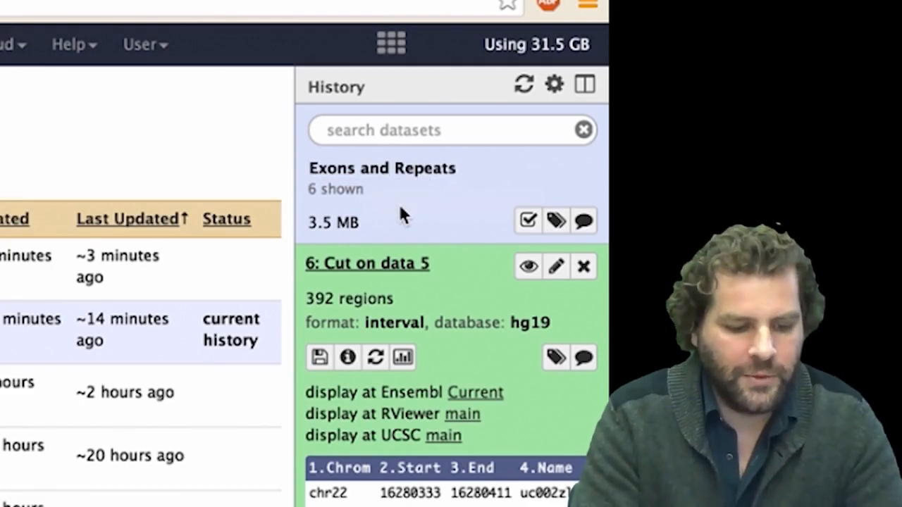
Step: Look through all histories side by side in the multi-history view and return to the analysis view
left_click(586, 86)
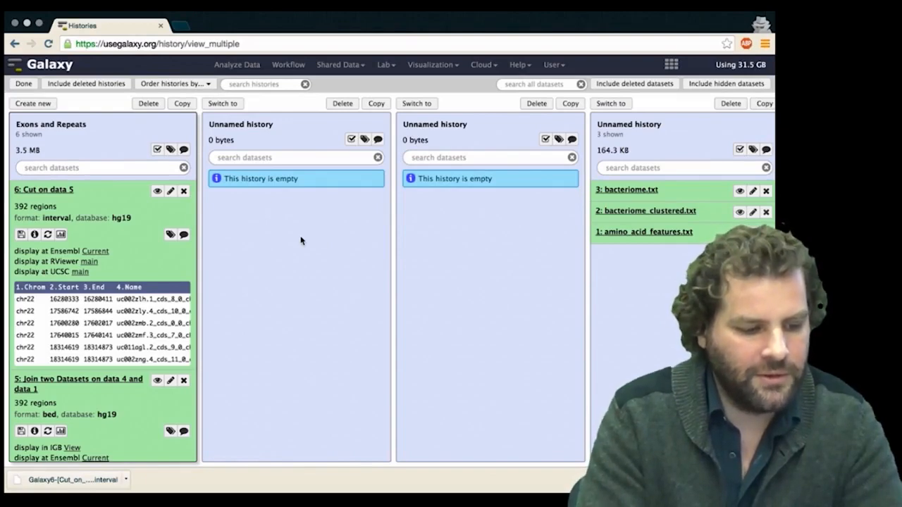
scroll(318, 260, "right", 4)
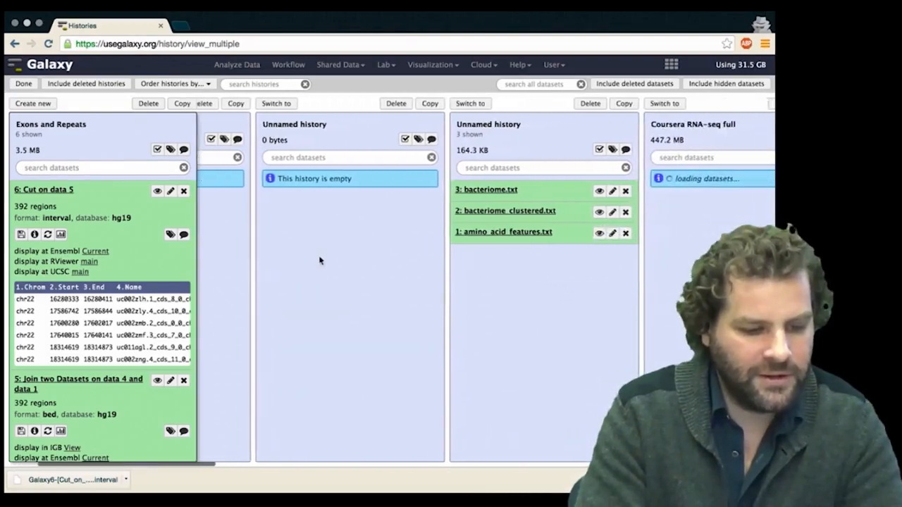
scroll(319, 261, "left", 4)
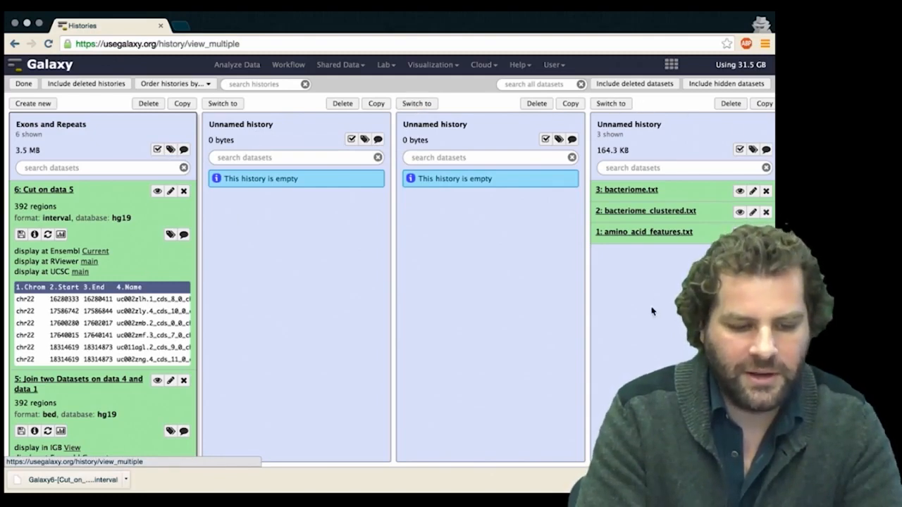
scroll(651, 310, "right", 15)
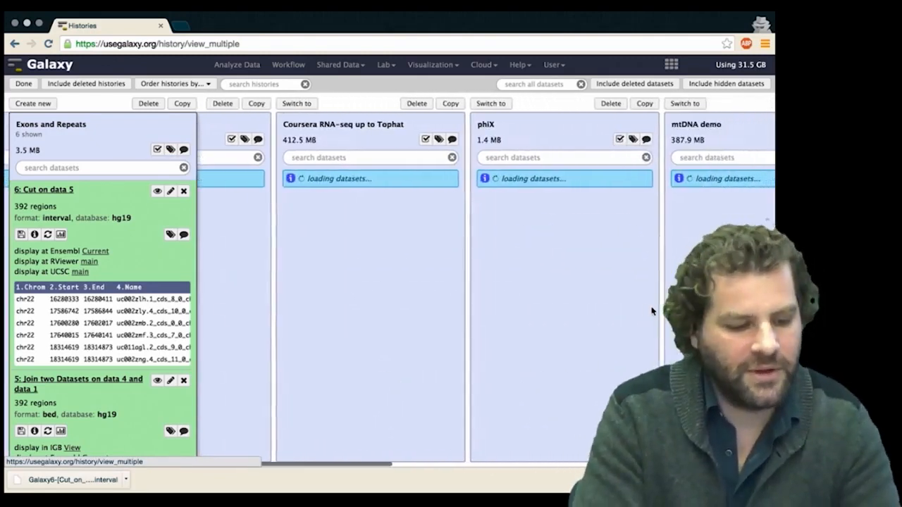
scroll(652, 311, "right", 15)
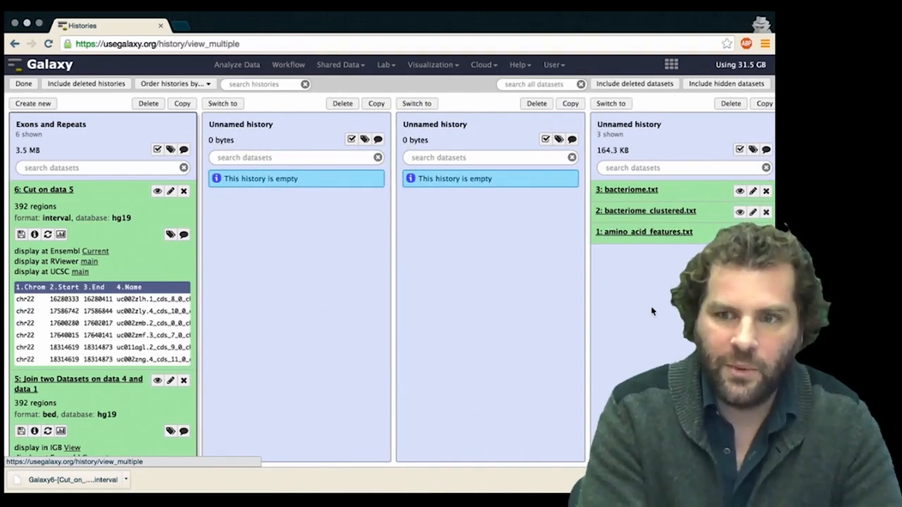
left_click(24, 84)
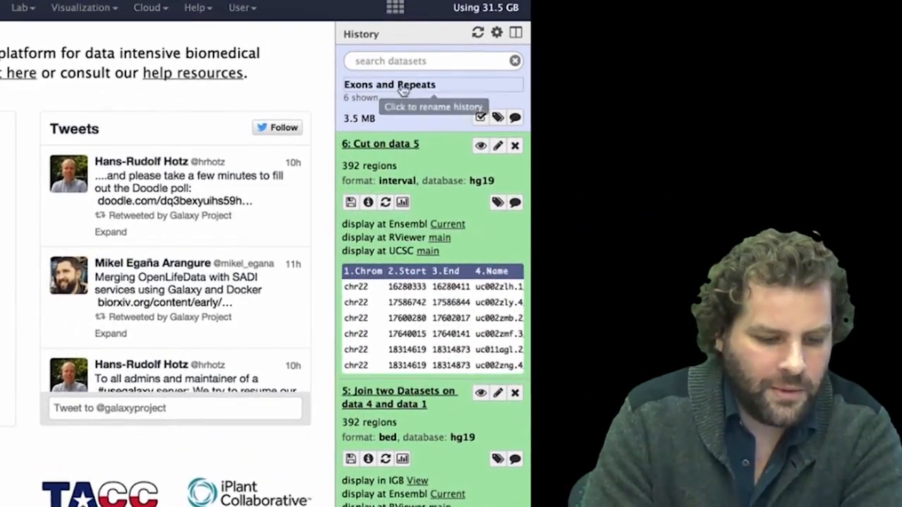
Step: Extract a workflow from the Exons and Repeats history, keeping the default name and all included tools and input datasets
scroll(399, 163, "down", 10)
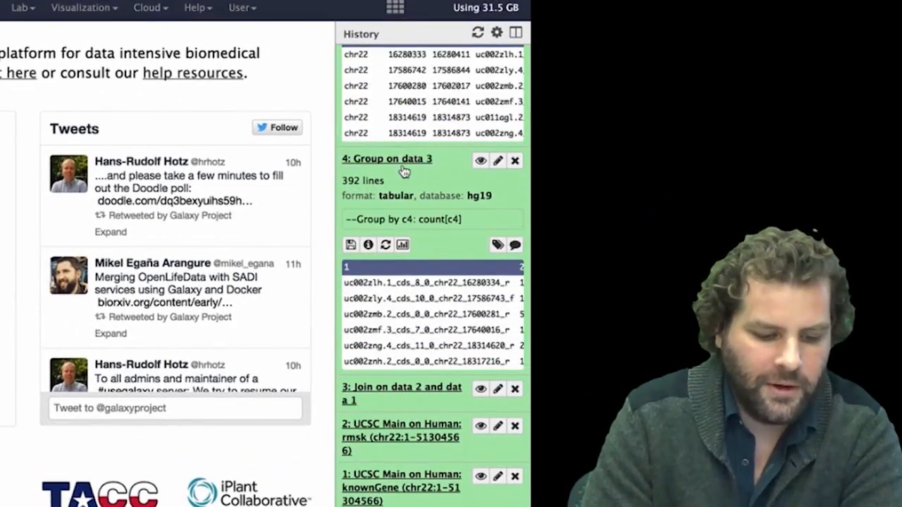
scroll(423, 280, "up", 10)
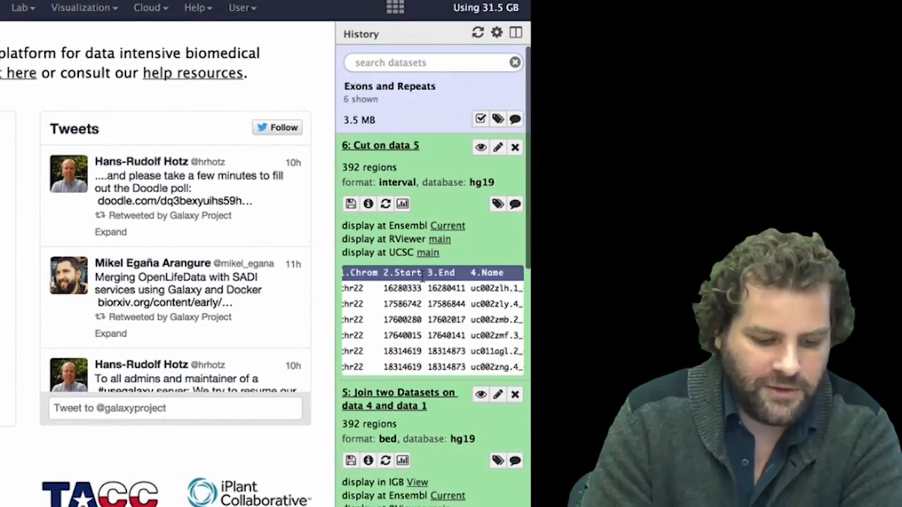
left_click(496, 33)
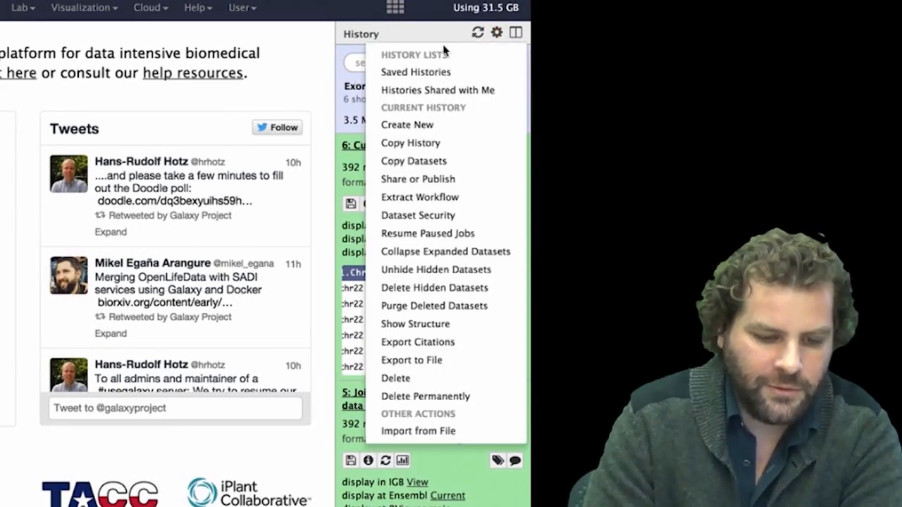
left_click(436, 200)
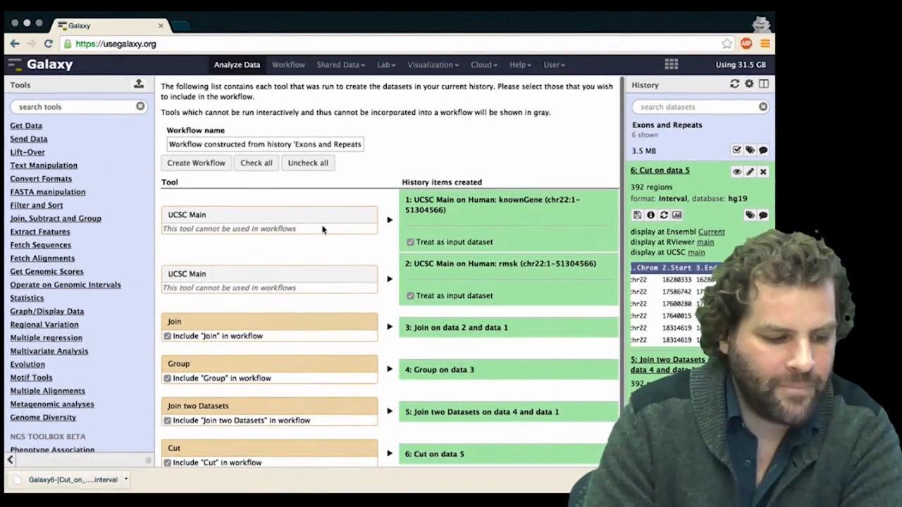
scroll(323, 229, "down", 1)
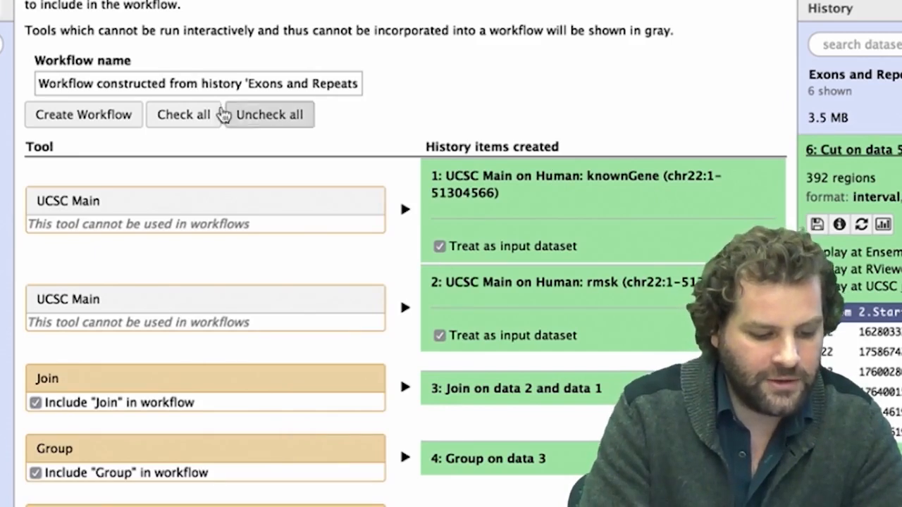
left_click(94, 118)
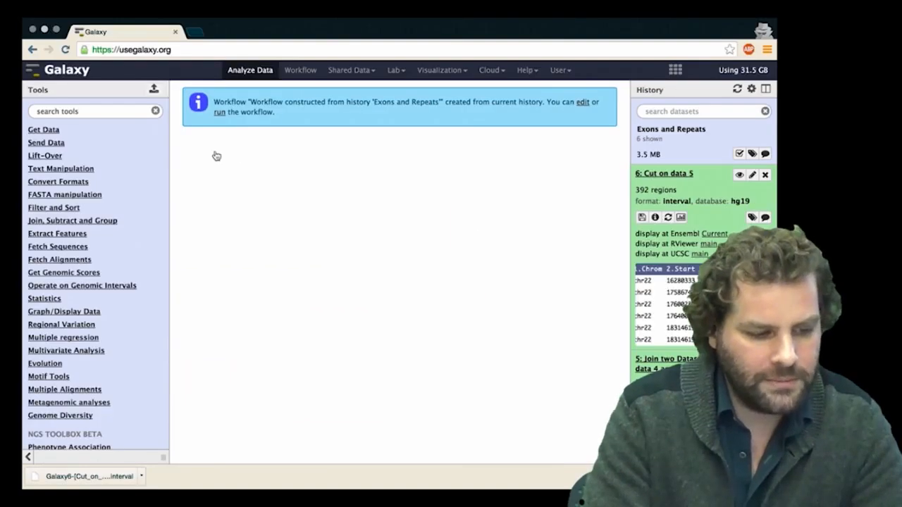
Step: Open the workflow constructed from history 'Exons and Repeats' for editing in the workflow canvas
left_click(301, 71)
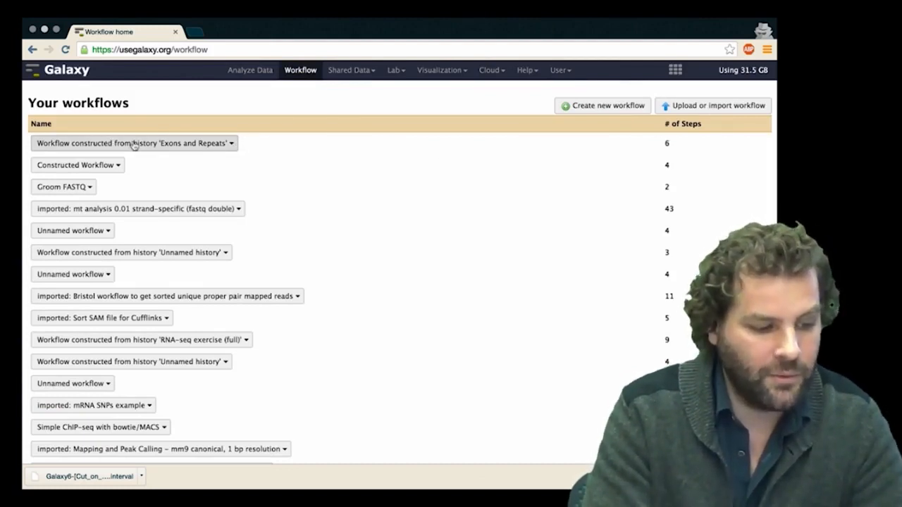
left_click(232, 144)
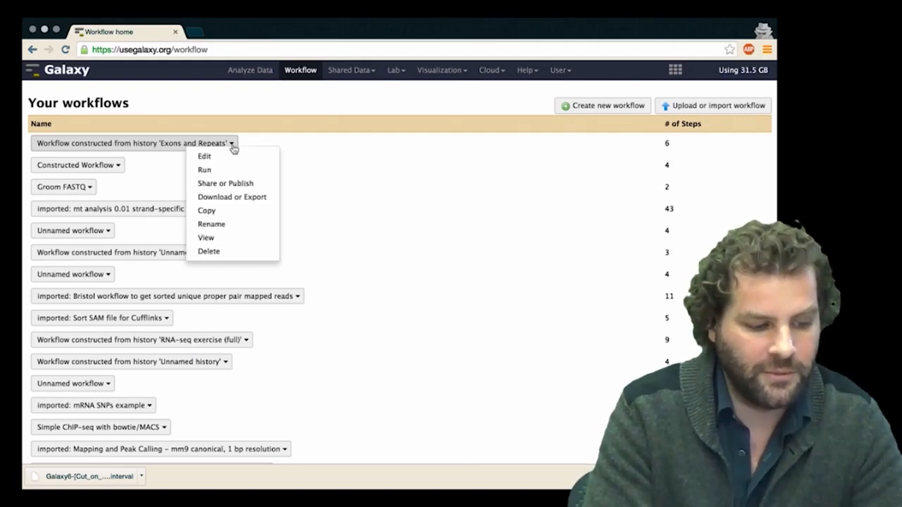
left_click(224, 156)
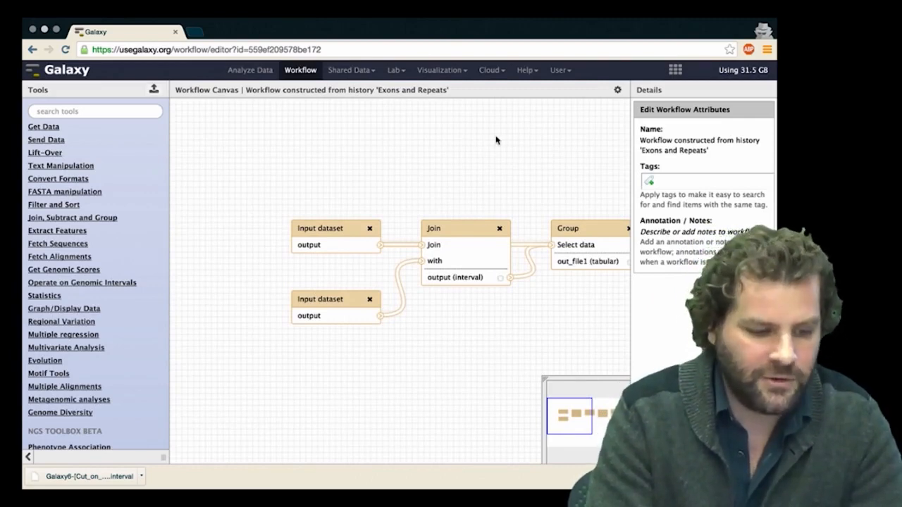
Step: Rearrange the canvas by spreading the two Input dataset boxes apart vertically and raising Join two Datasets above the Group box
left_click_drag(557, 162, 364, 155)
mouse_move(587, 418)
left_mouse_down()
mouse_move(604, 419)
mouse_move(569, 419)
mouse_move(589, 421)
mouse_move(580, 421)
left_mouse_up()
left_click_drag(237, 229, 230, 146)
left_click_drag(206, 304, 210, 288)
left_click_drag(576, 229, 586, 169)
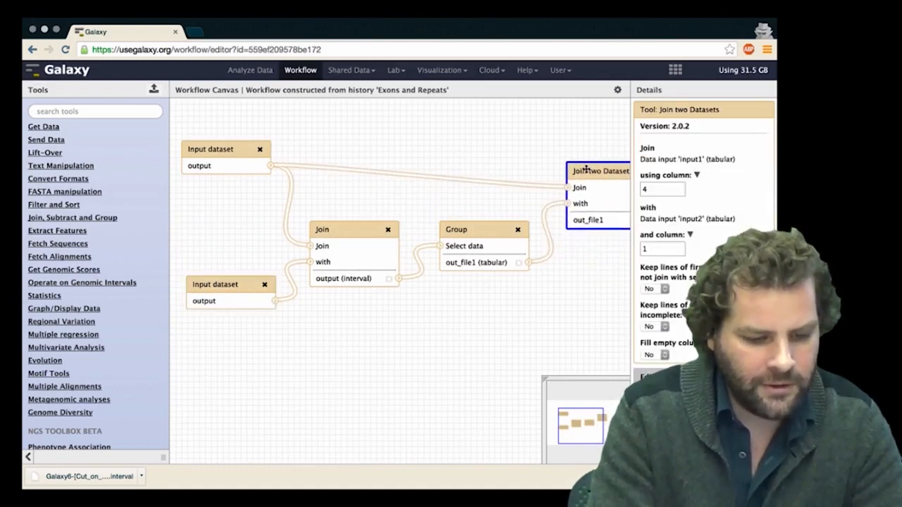
Step: Examine the details of the two input datasets, Group and Join two Datasets, and follow the connections through to Cut
left_click(227, 149)
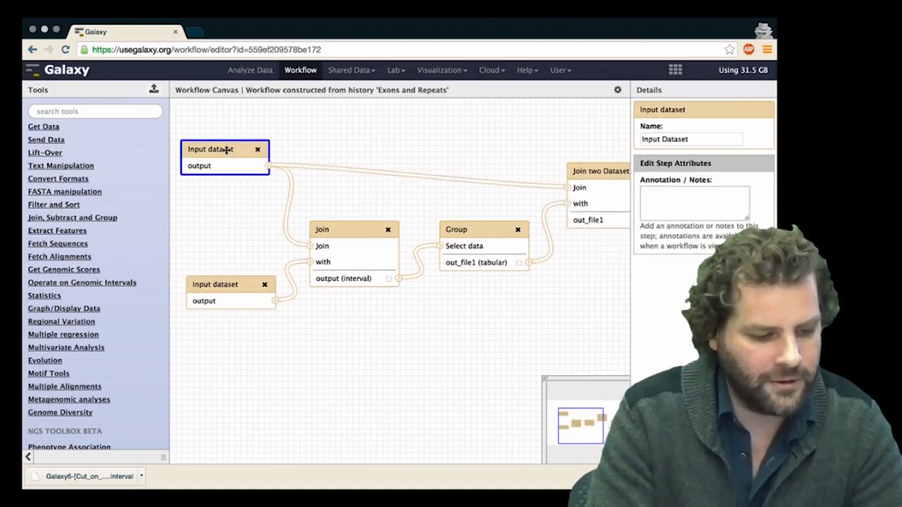
left_click(234, 283)
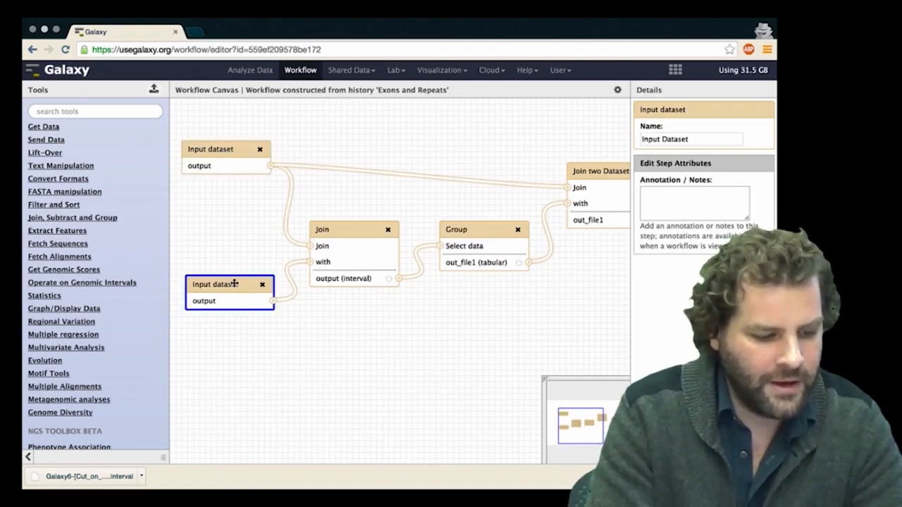
left_click(481, 235)
left_click(595, 174)
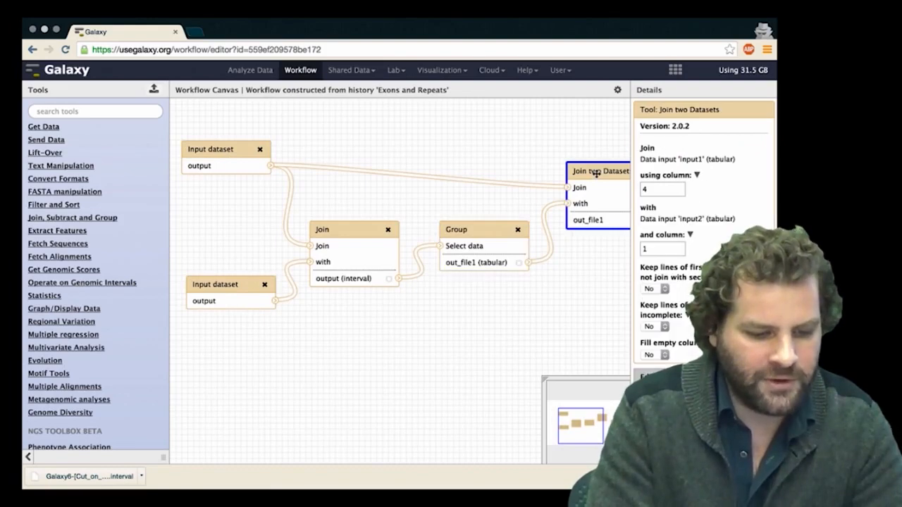
left_click_drag(552, 149, 452, 149)
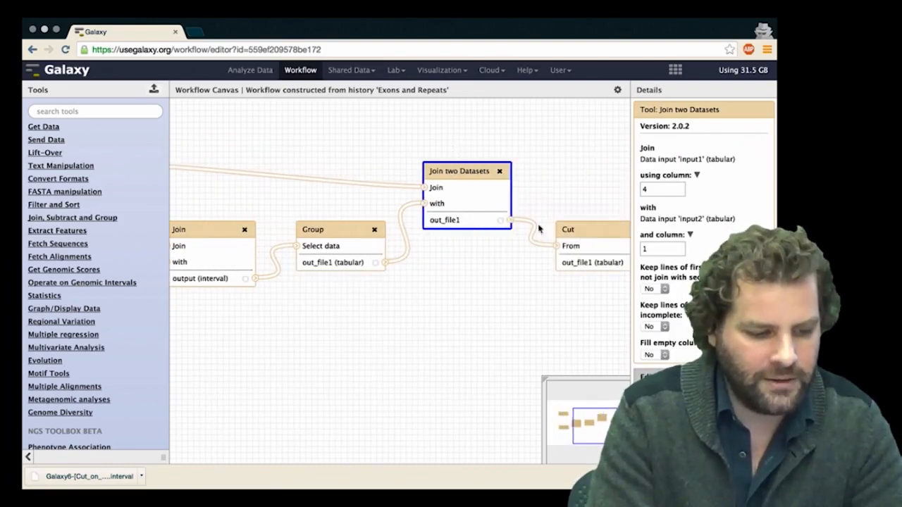
scroll(419, 318, "right", 3)
scroll(376, 324, "left", 8)
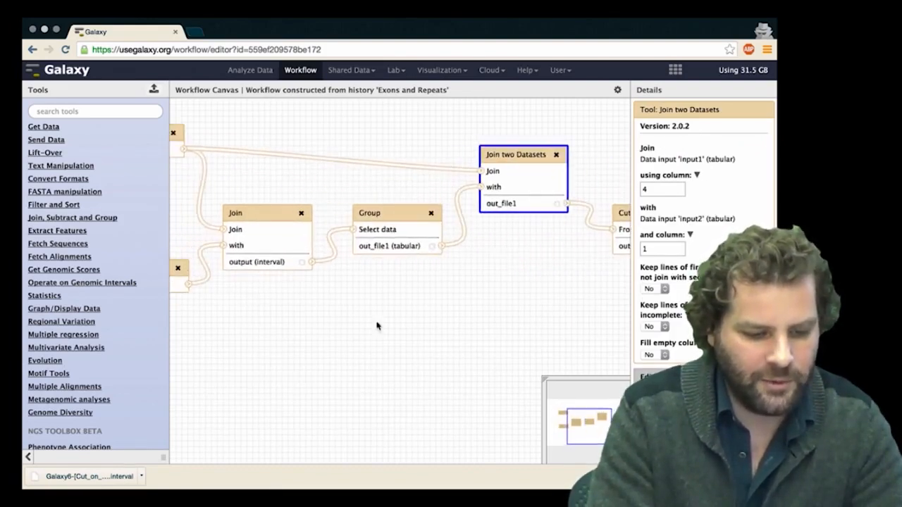
left_click_drag(443, 349, 460, 354)
left_click(286, 153)
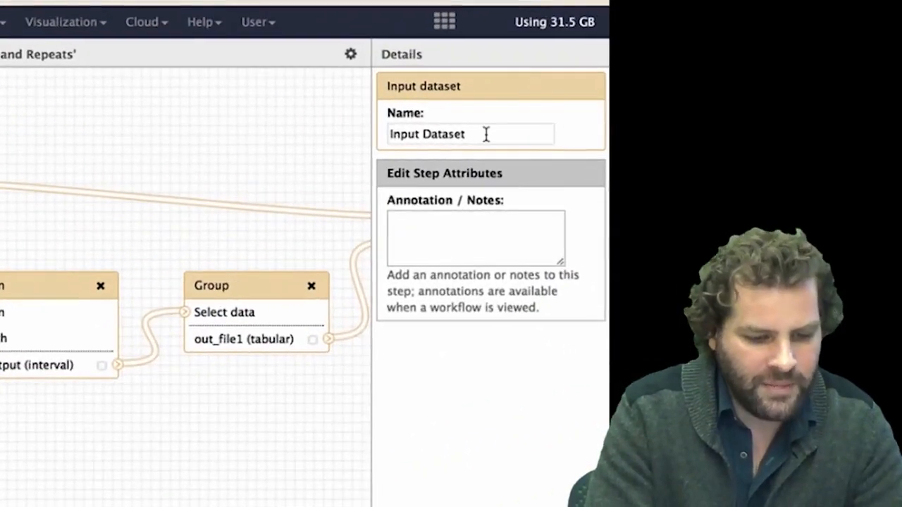
left_click(701, 138)
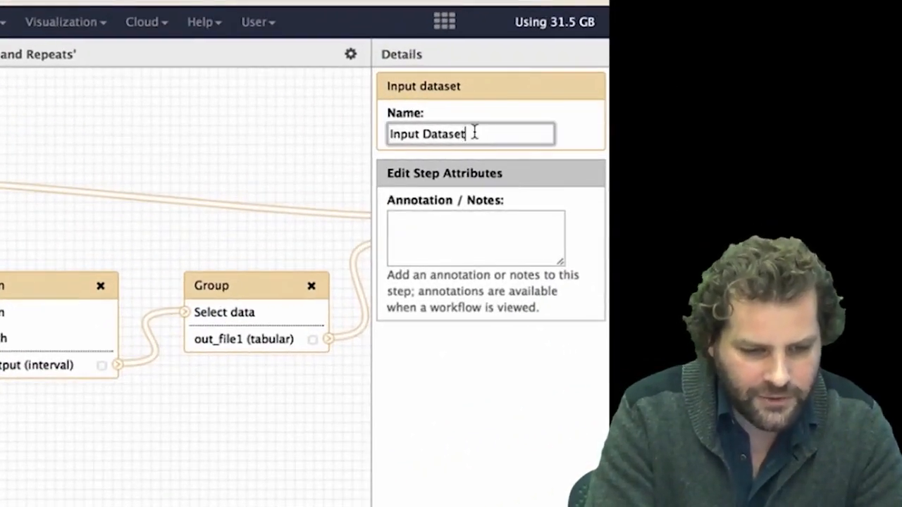
left_click_drag(475, 133, 367, 132)
type("Exons")
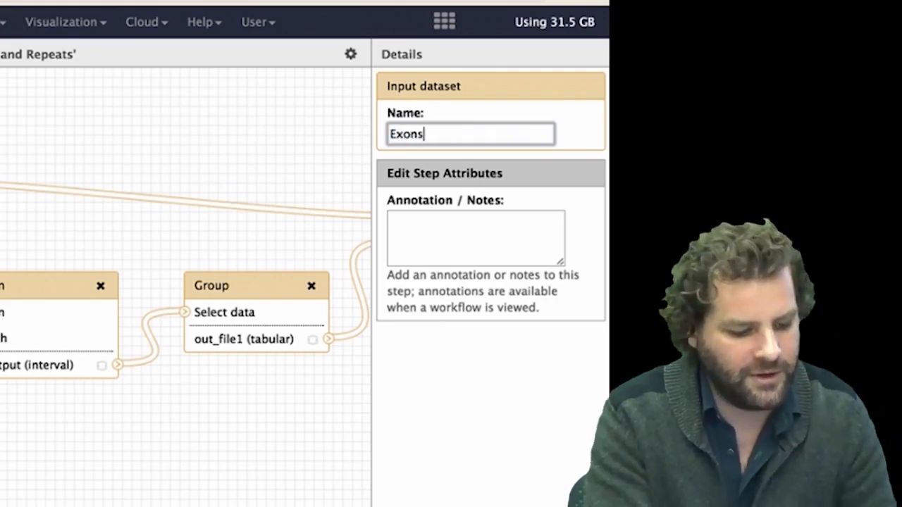
key("Escape")
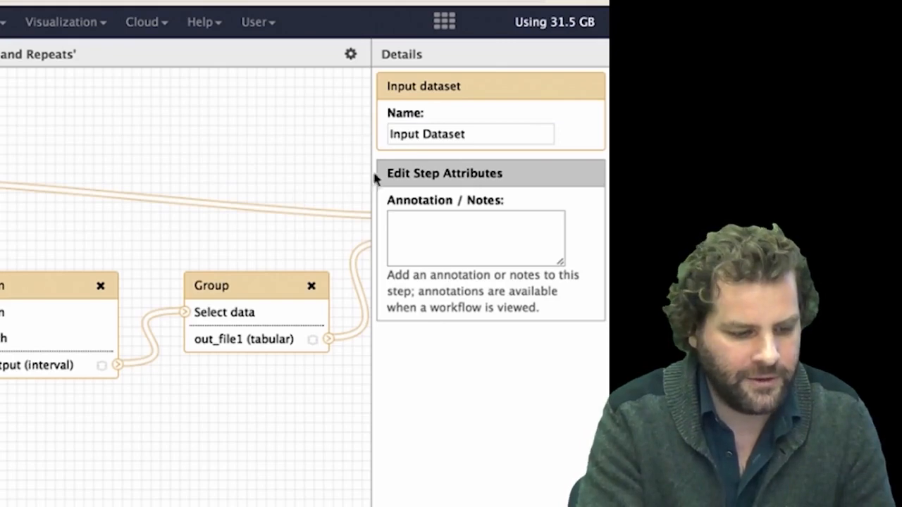
Step: Name the lower input dataset "Other feature" and save the workflow
triple_click(444, 135)
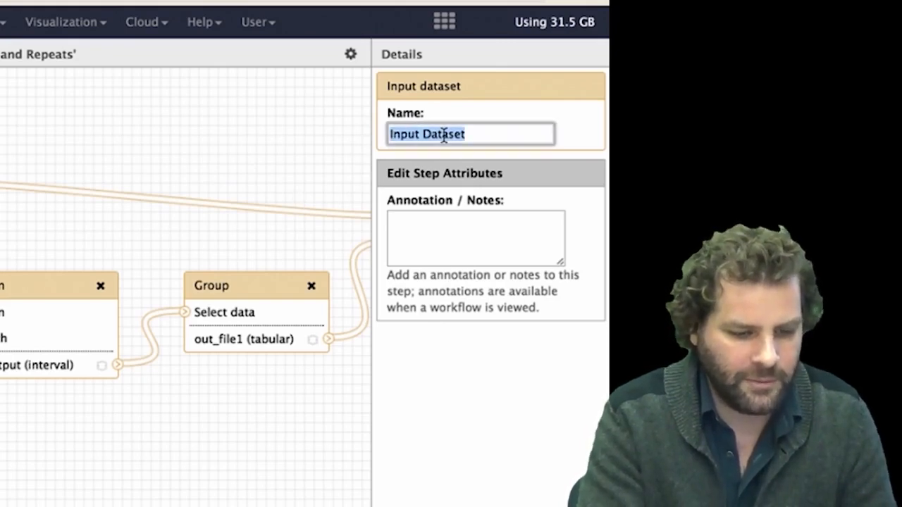
type("Other feature")
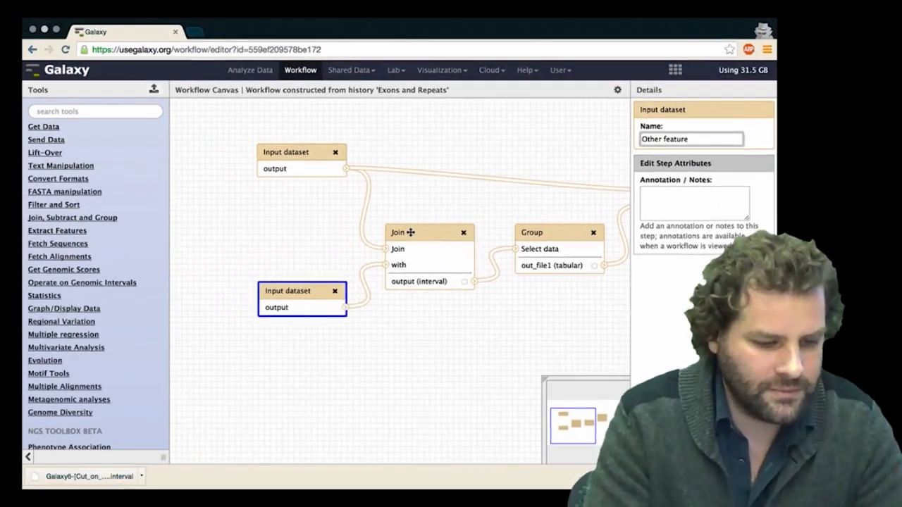
left_click(410, 232)
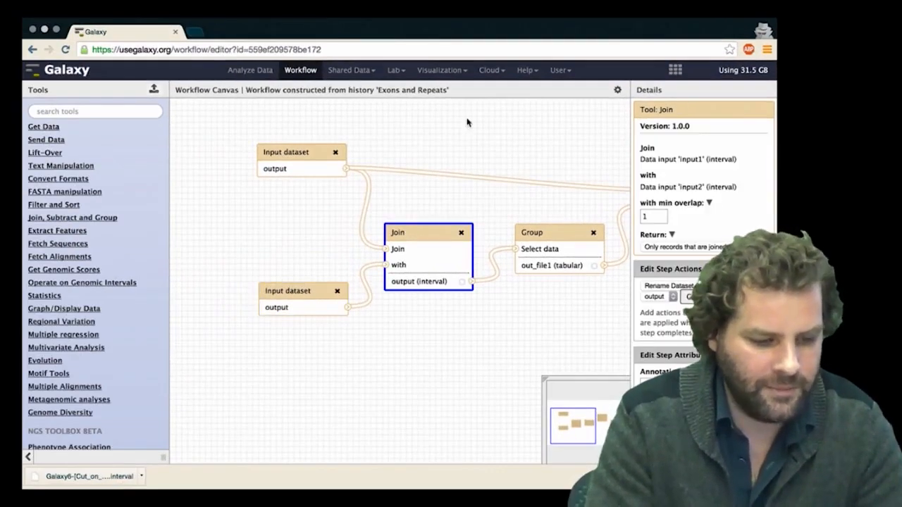
left_click(618, 89)
left_click(614, 98)
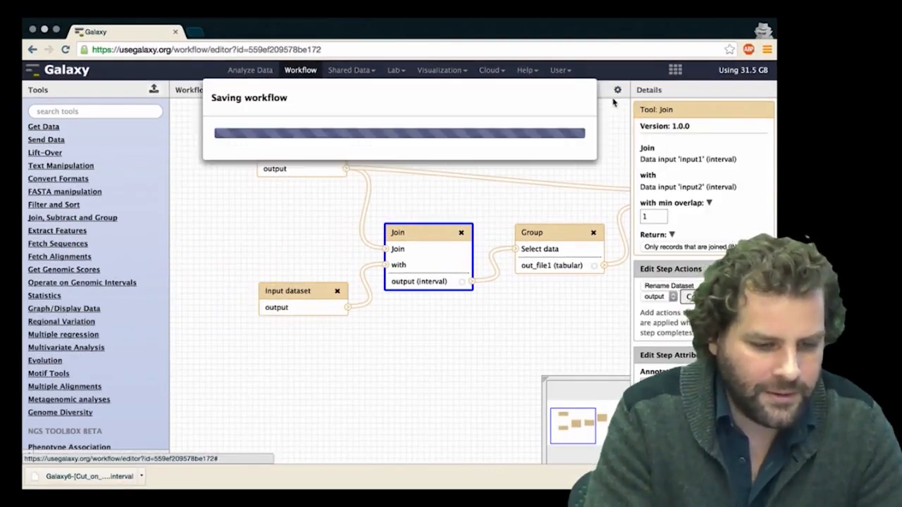
Step: Open the UCSC Main table browser from the data analysis view and choose the Regulation group with the CpG Islands track
left_click(257, 72)
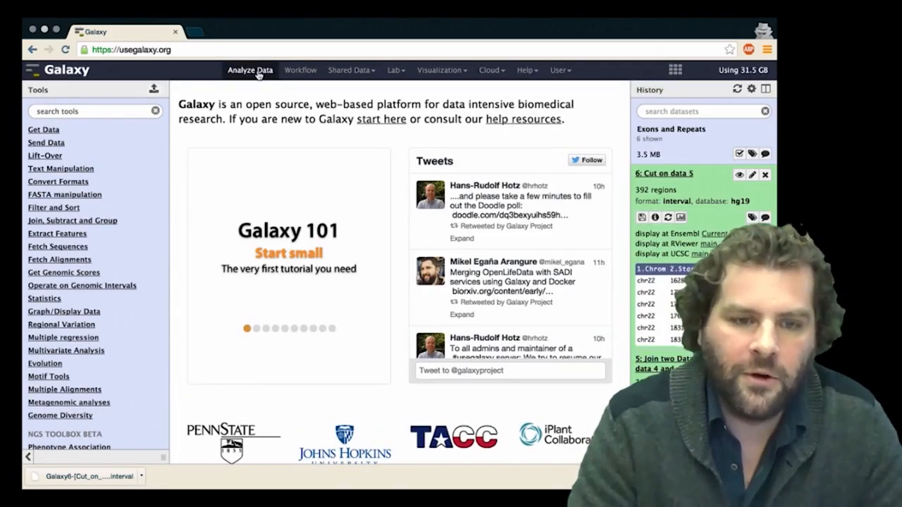
left_click(44, 131)
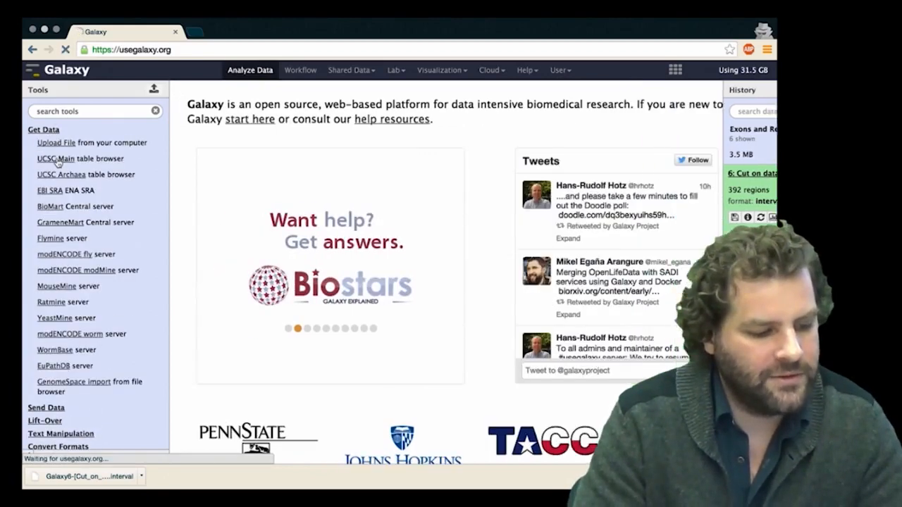
left_click(57, 161)
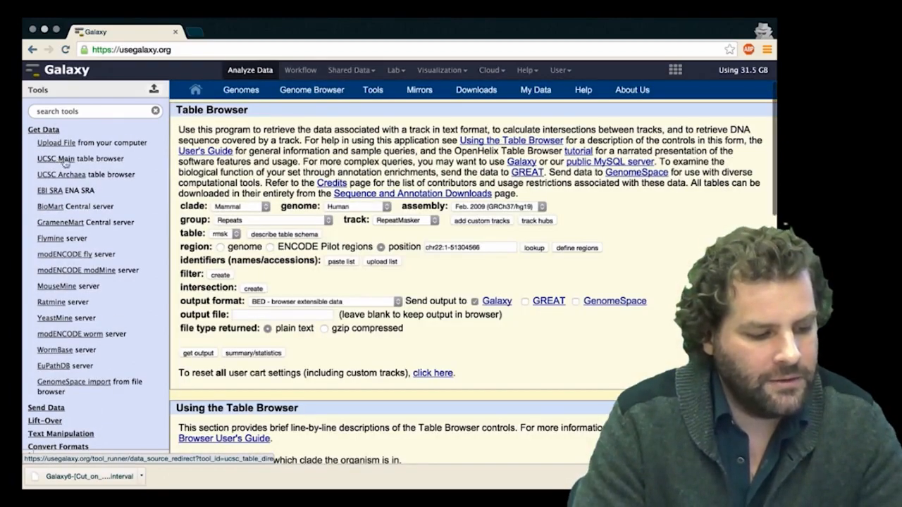
left_click(315, 223)
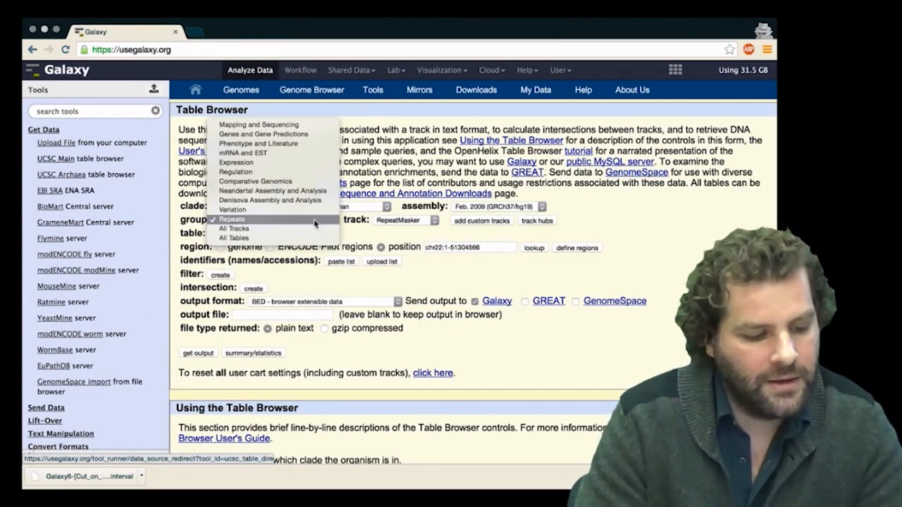
left_click(310, 172)
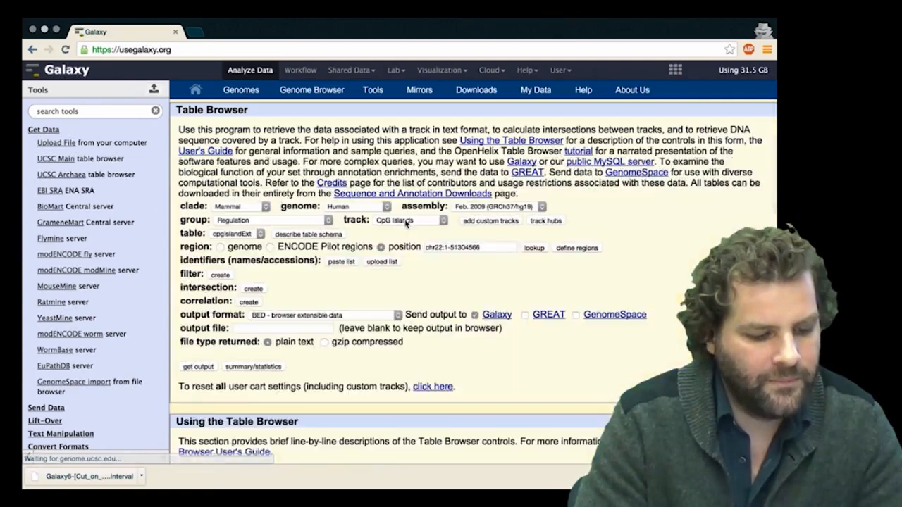
left_click(405, 223)
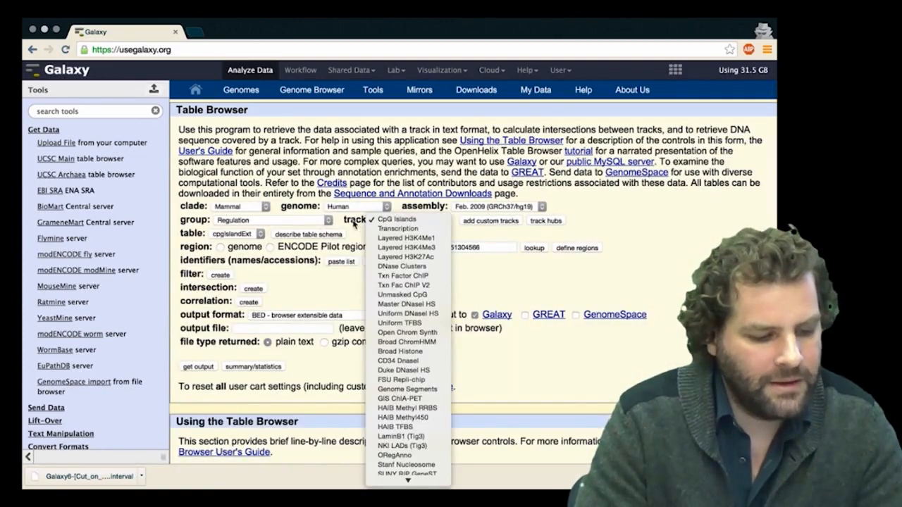
left_click(415, 219)
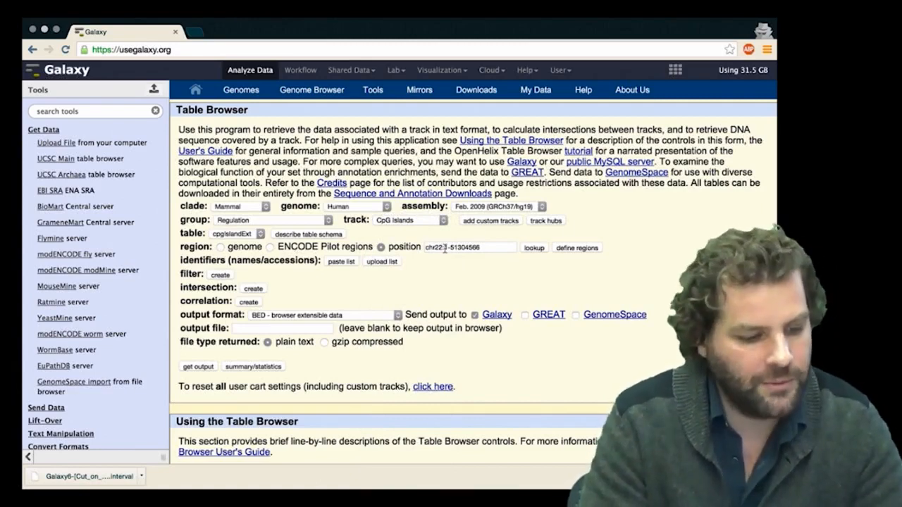
Step: Get the CpG Islands output for chr22:1-51304566 in BED format, one record per whole gene, and send it to Galaxy
left_click_drag(494, 248, 421, 247)
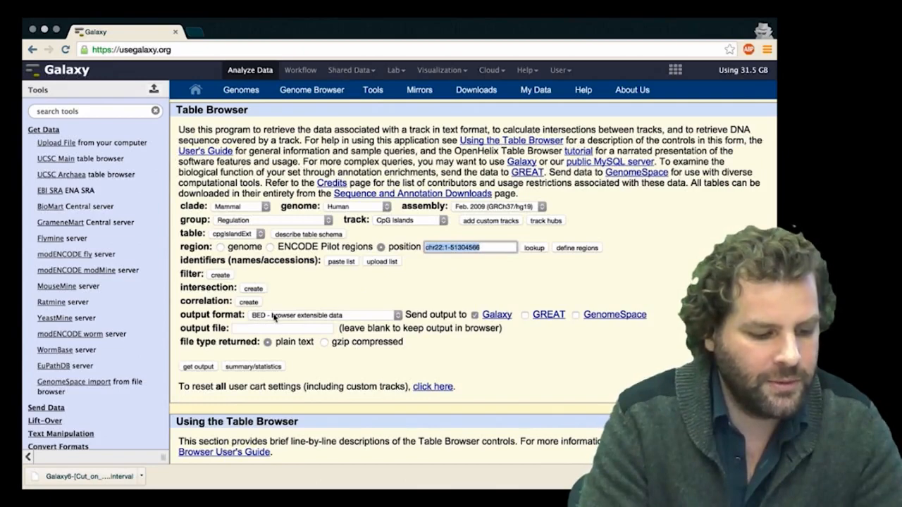
left_click(204, 367)
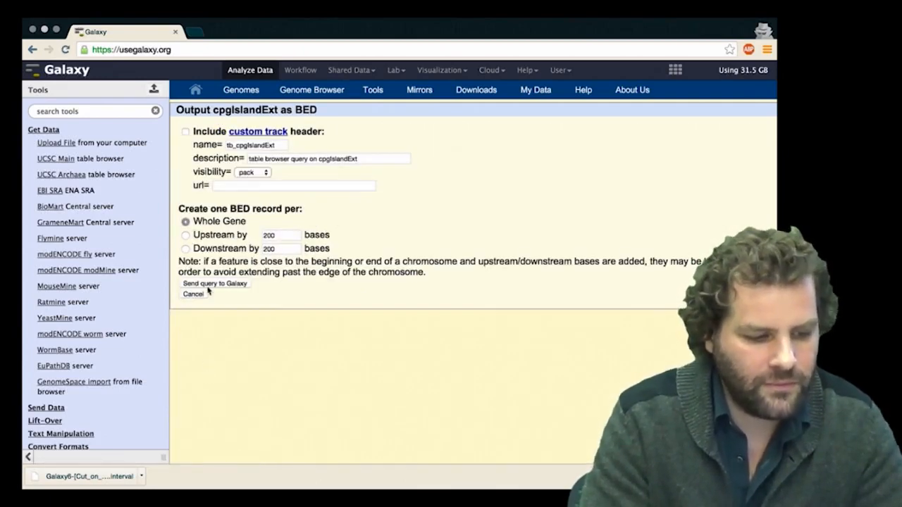
left_click(211, 284)
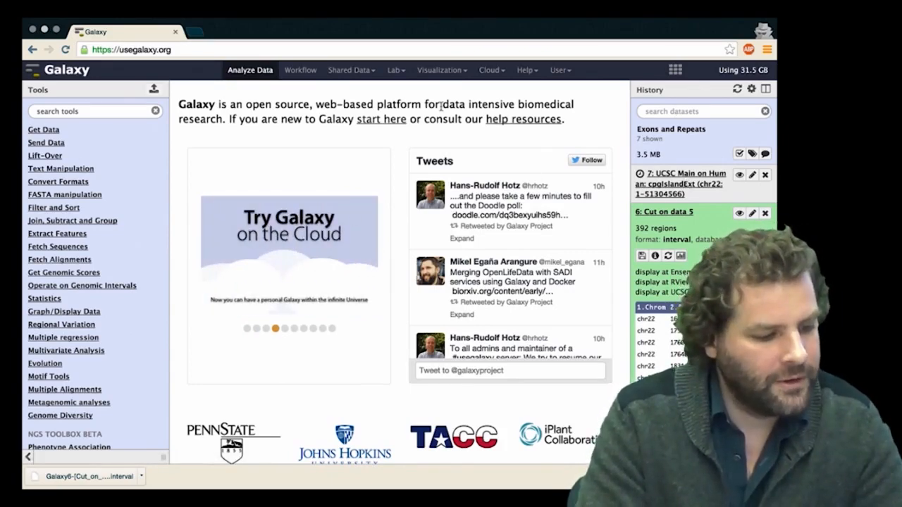
Step: Open the run form of the workflow constructed from history 'Exons and Repeats' from the list of all workflows
scroll(116, 219, "down", 5)
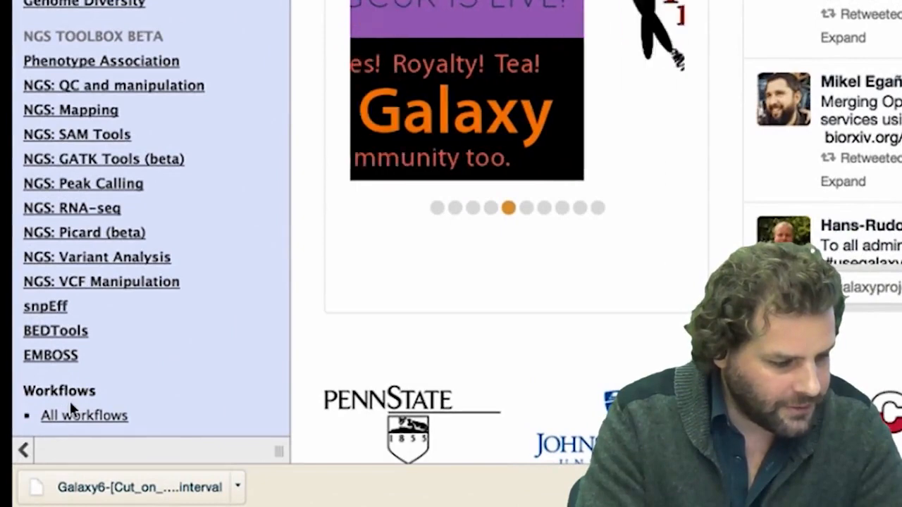
left_click(74, 421)
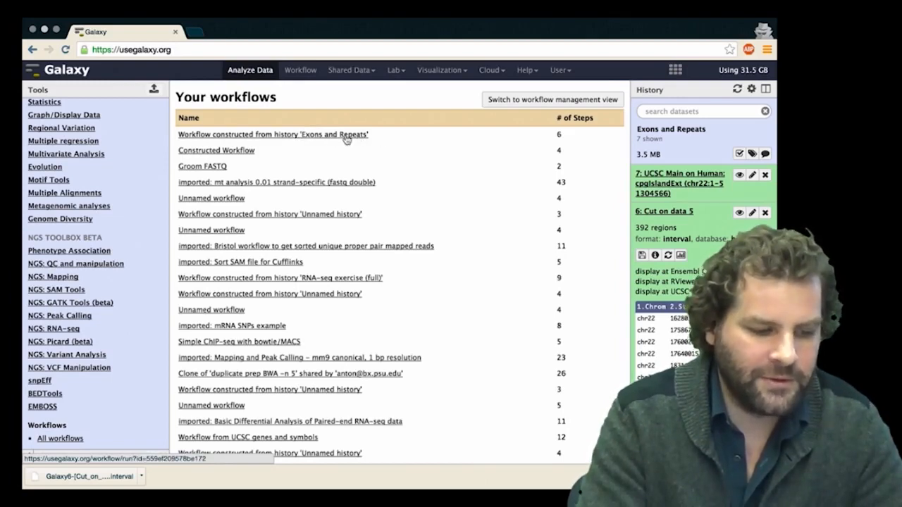
left_click(291, 134)
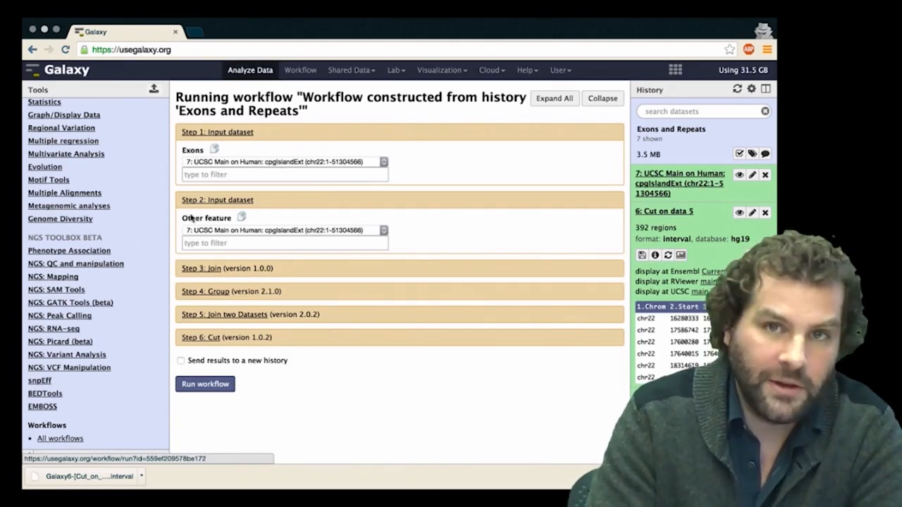
Step: Set the Exons input to dataset 1 (knownGene) and keep dataset 7 (cpgIslandExt) as the Other feature input
left_click(302, 163)
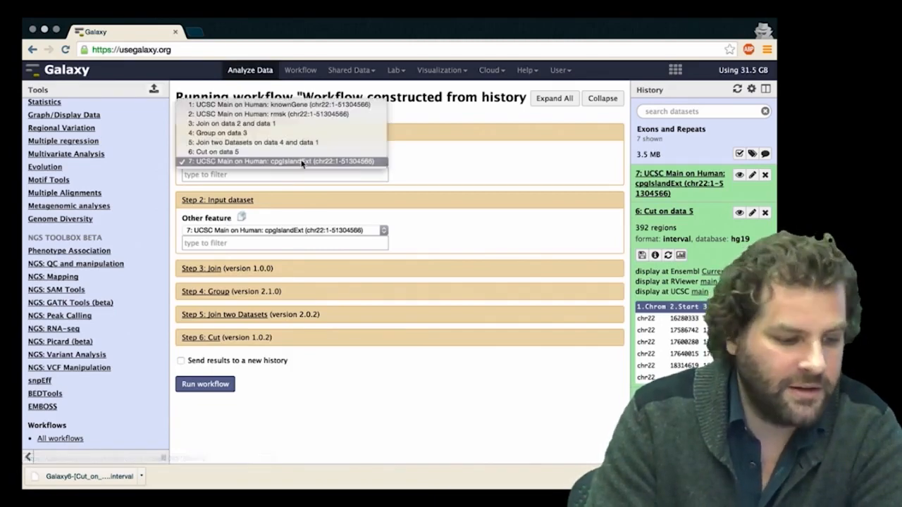
left_click(306, 105)
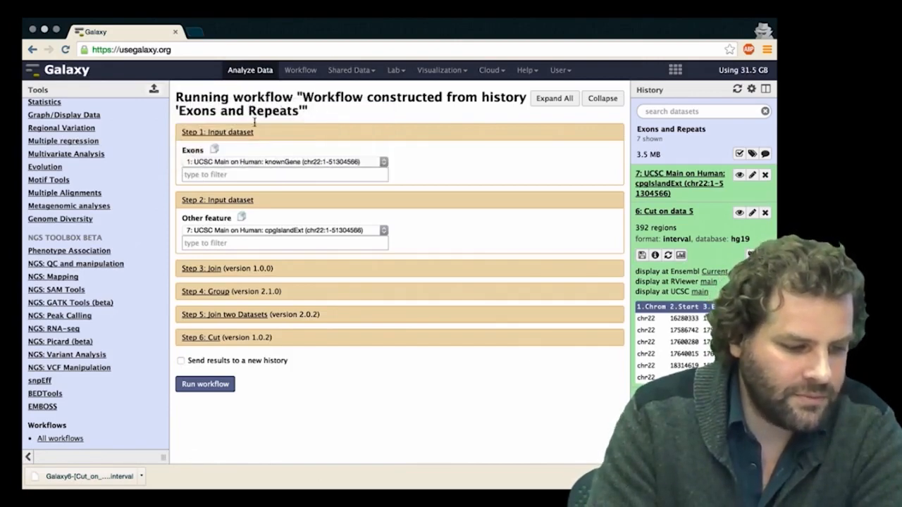
left_click(227, 232)
left_click(231, 233)
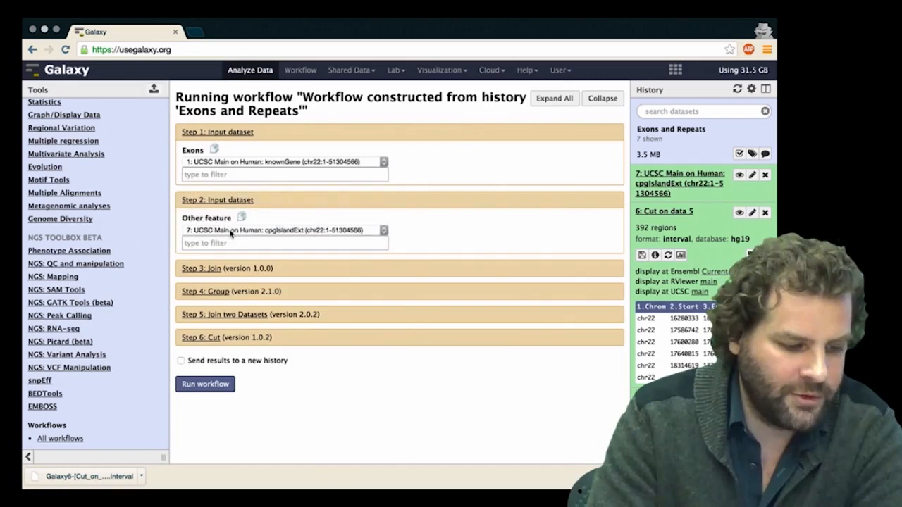
Step: Send the results to a new history named "Exons and CpG Islands" and run the workflow
left_click(181, 361)
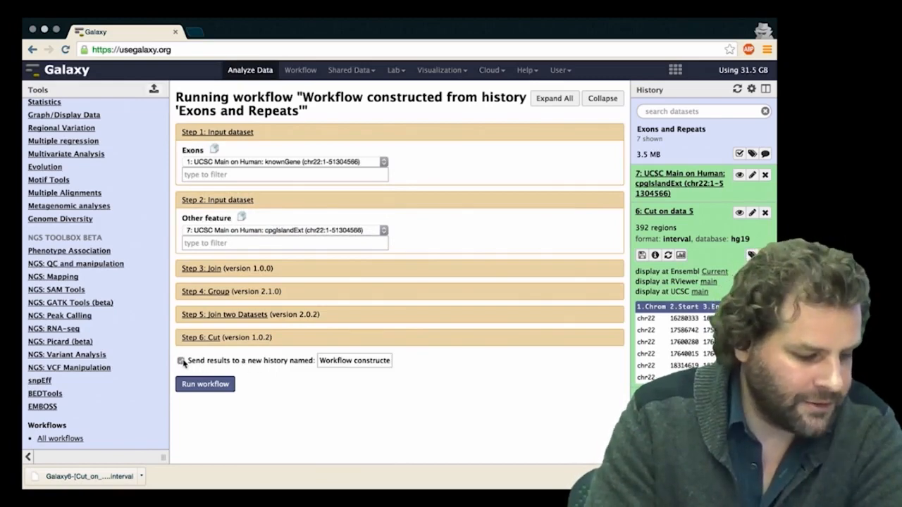
left_click_drag(317, 360, 462, 361)
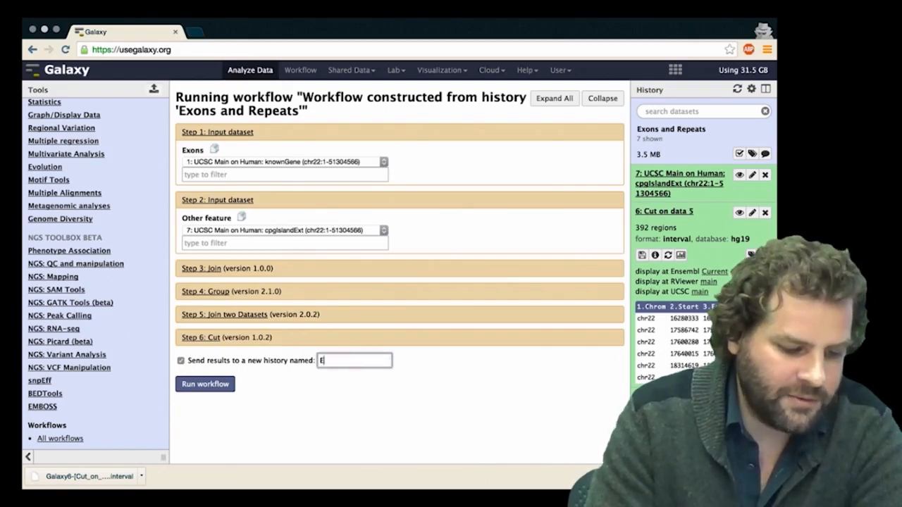
type("Exons and Xp")
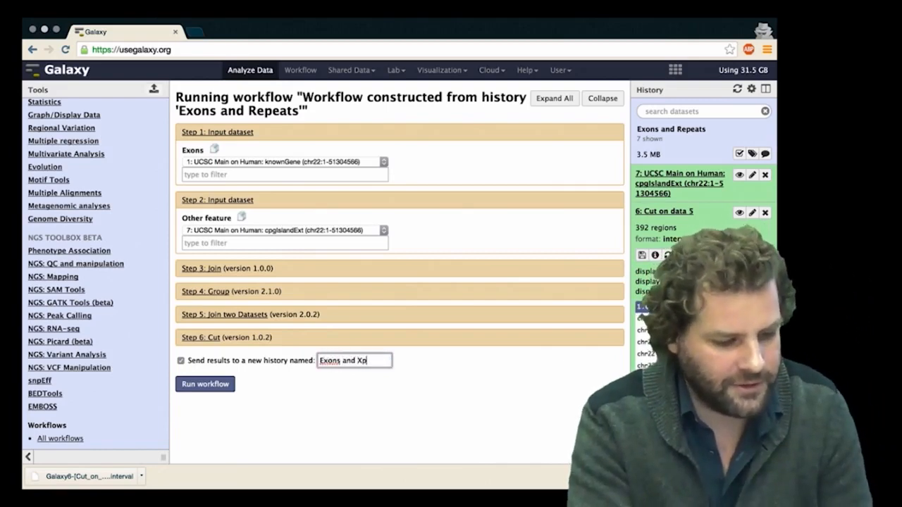
key("BackSpace")
key("BackSpace")
type("Cp")
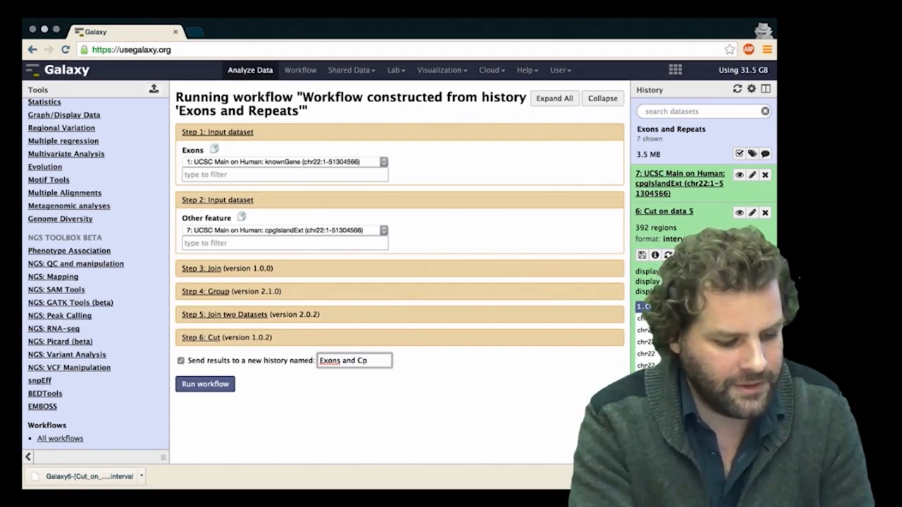
type("G Islands")
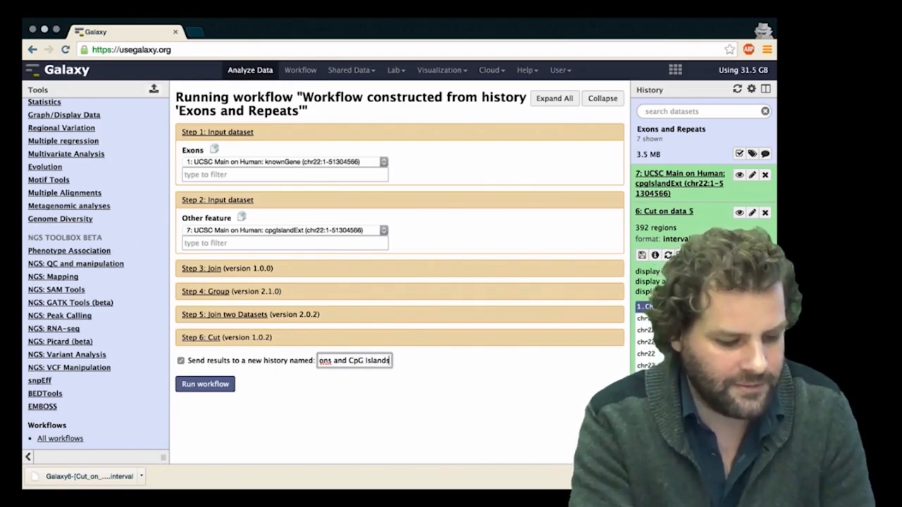
left_click(212, 386)
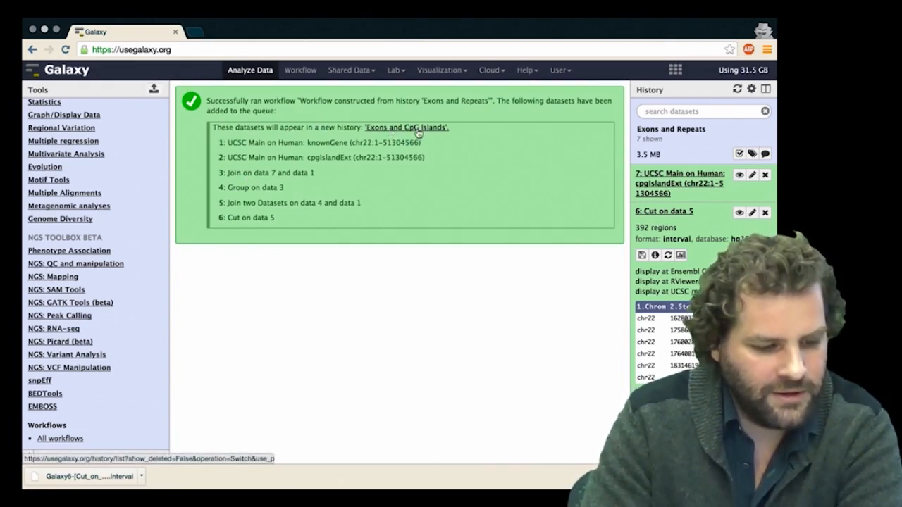
Step: Make Exons and CpG Islands the current history in the multiple-history view and return to the analysis page
left_click(765, 88)
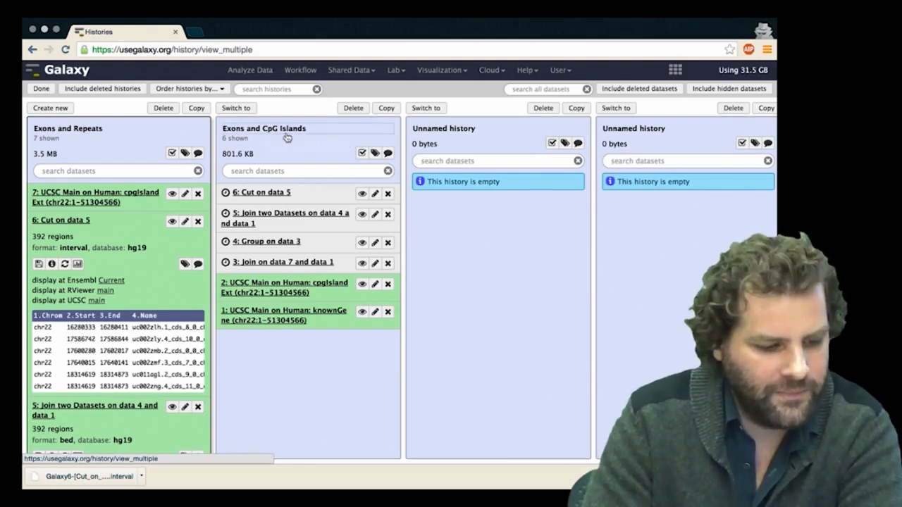
left_click(238, 108)
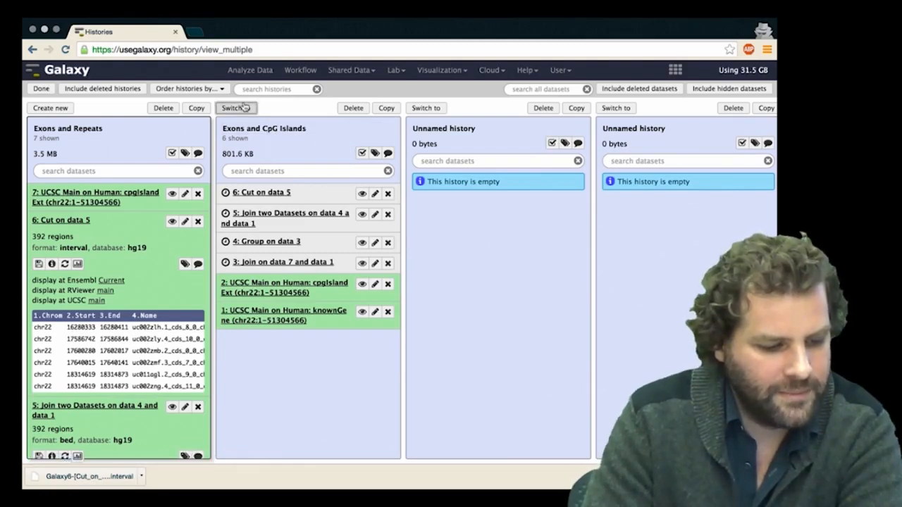
left_click(41, 90)
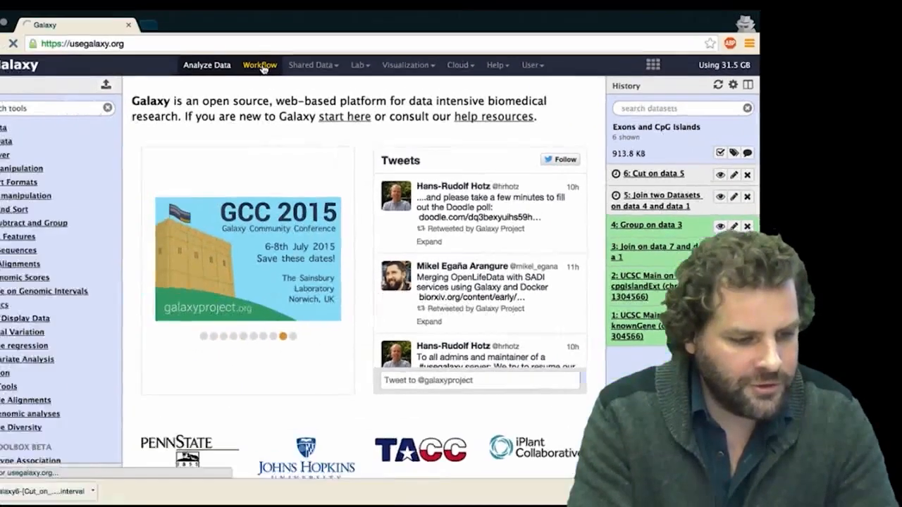
Step: Reopen the workflow constructed from history 'Exons and Repeats' for editing from the workflow list
left_click(0, 15)
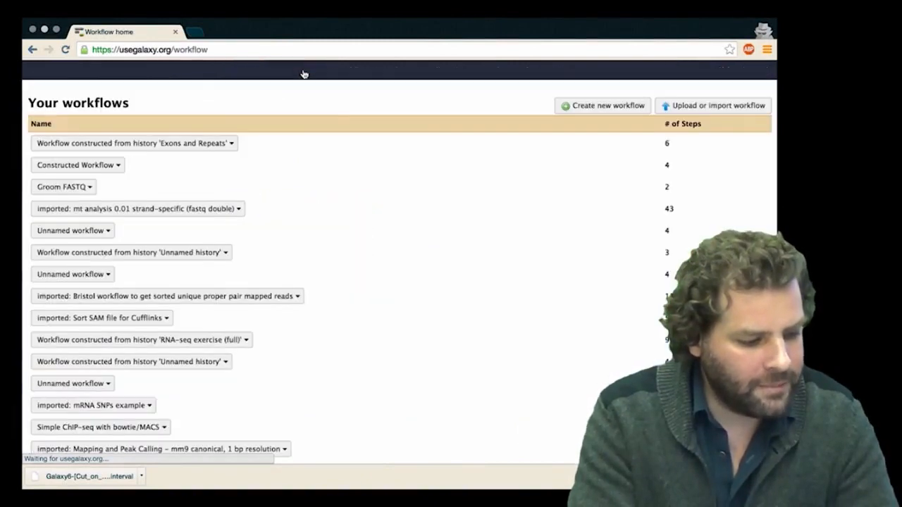
left_click(231, 143)
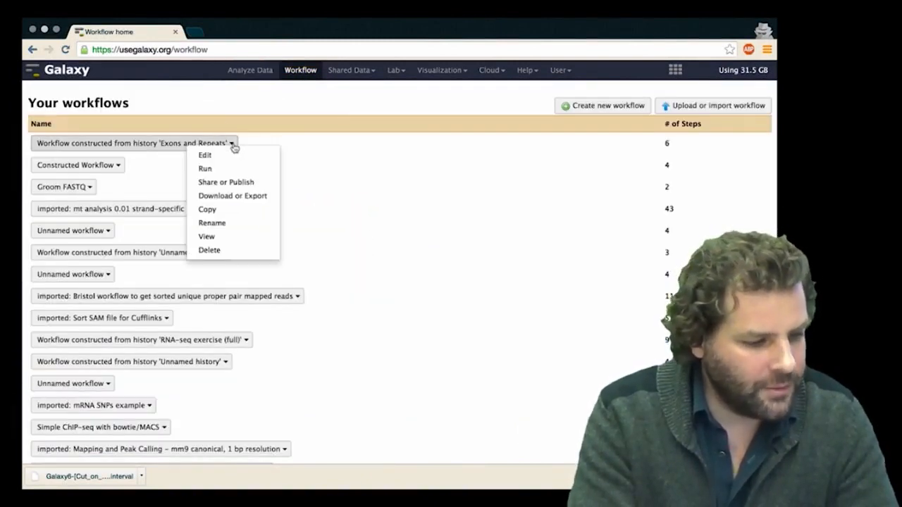
left_click(224, 157)
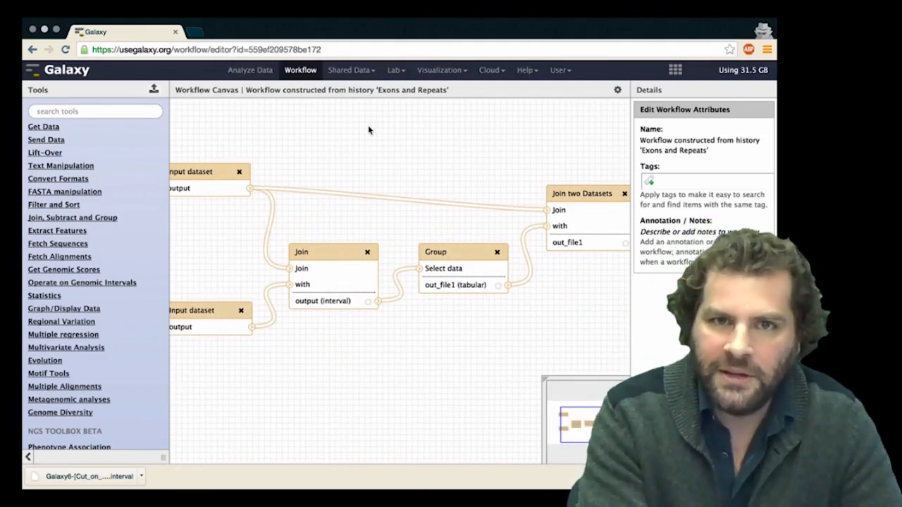
Step: Mark the output of the final Cut step as a workflow output, leaving the intermediate steps' outputs unmarked
left_click_drag(416, 145, 376, 135)
left_click_drag(443, 329, 427, 326)
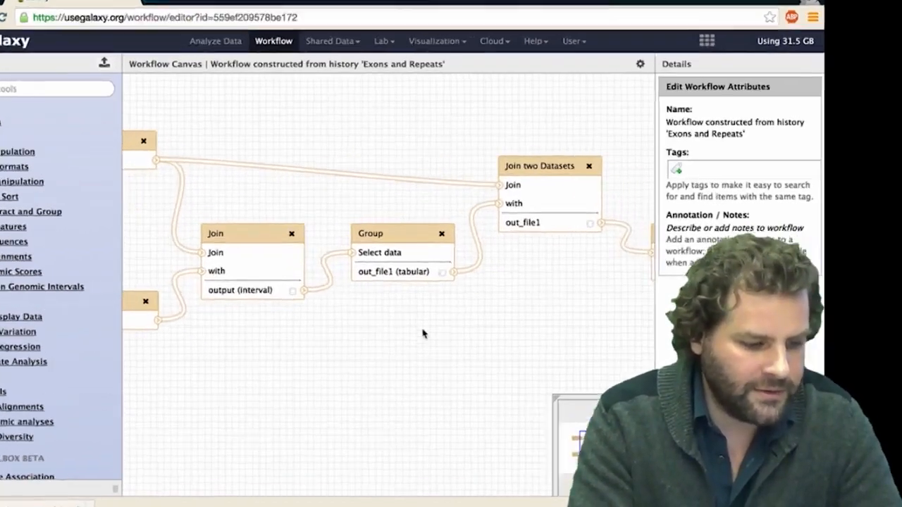
left_click(691, 195)
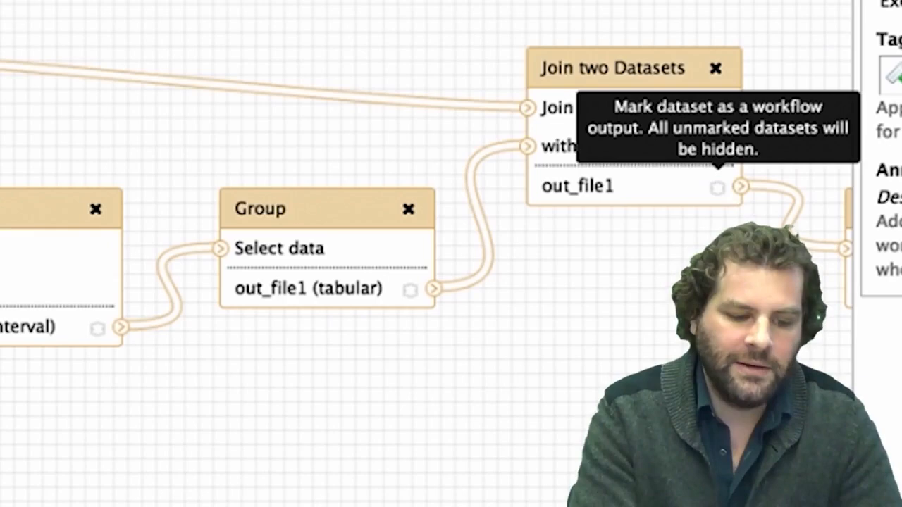
scroll(477, 267, "right", 5)
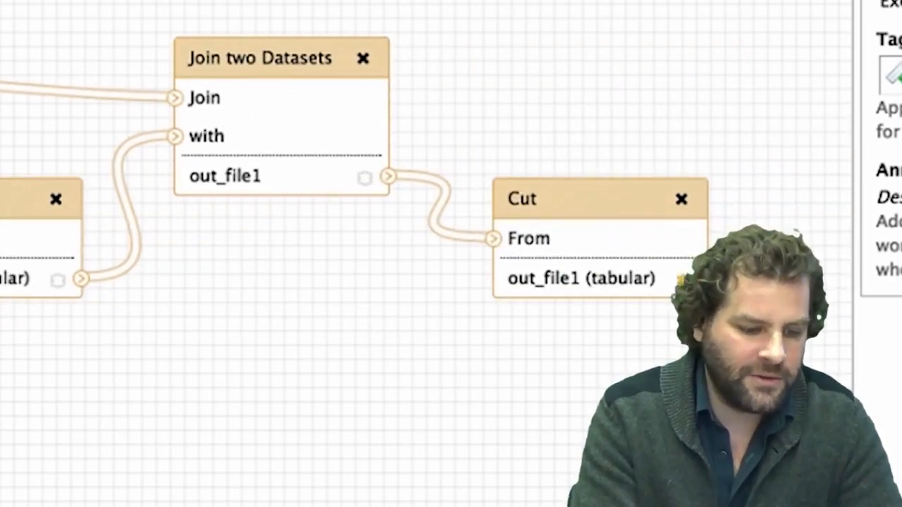
Step: Examine the step actions available for the final Cut step, comparing its details with those of the Join two Datasets step
left_click(678, 280)
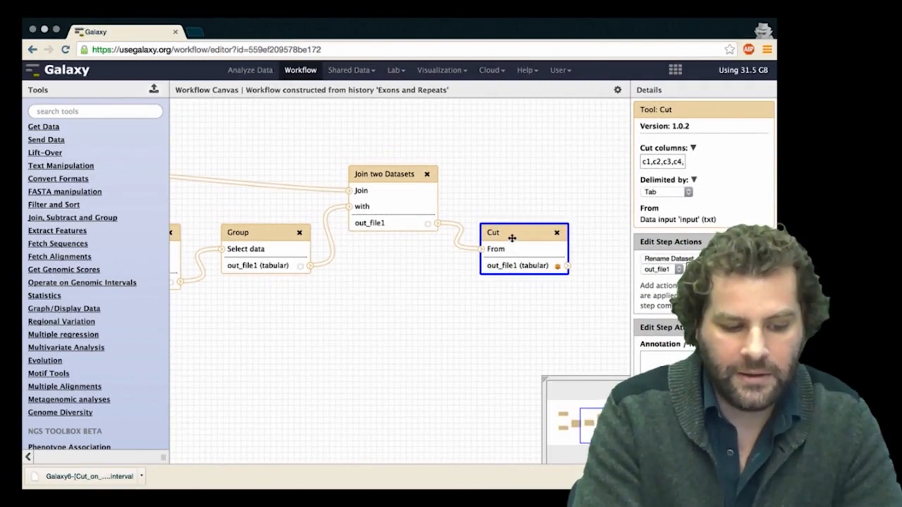
left_click_drag(512, 238, 512, 239)
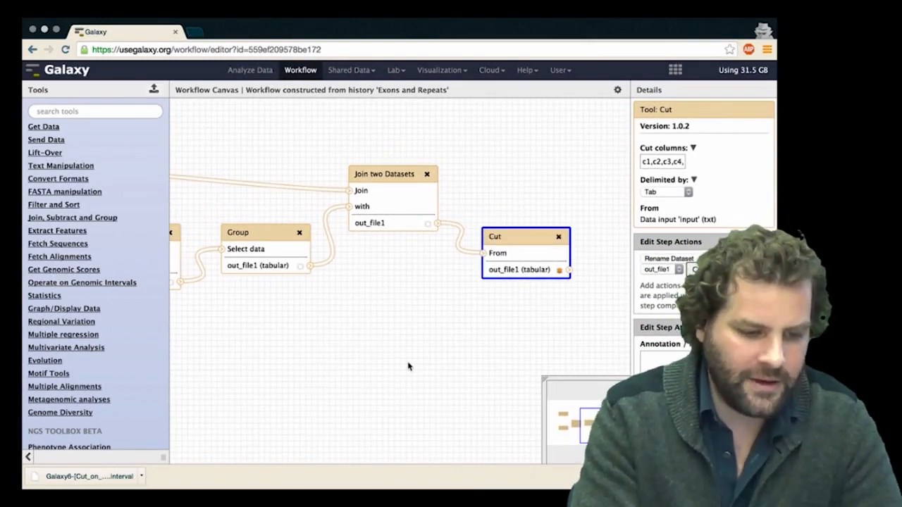
left_click_drag(444, 360, 451, 330)
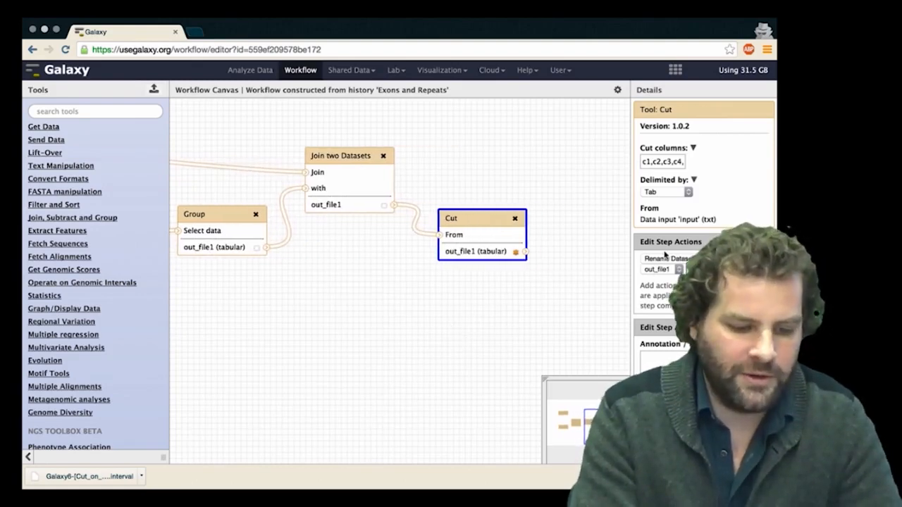
scroll(705, 249, "down", 2)
scroll(704, 249, "up", 2)
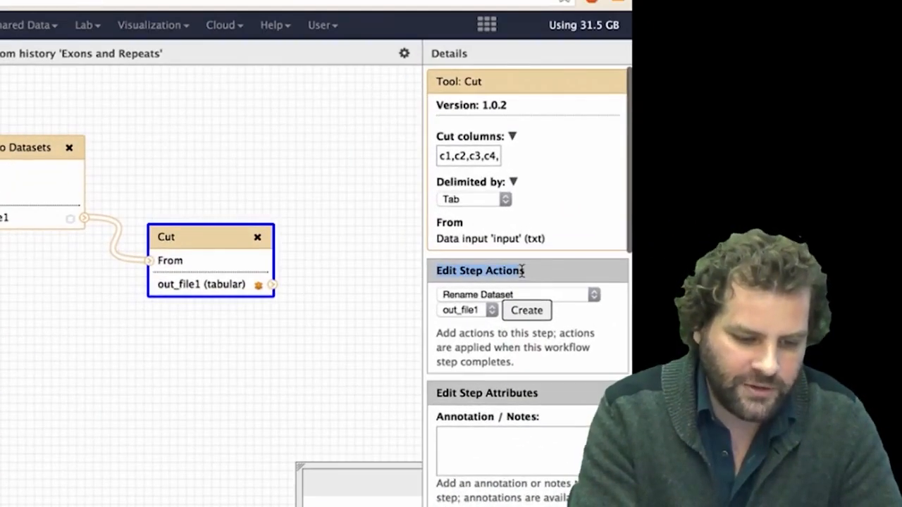
left_click(24, 151)
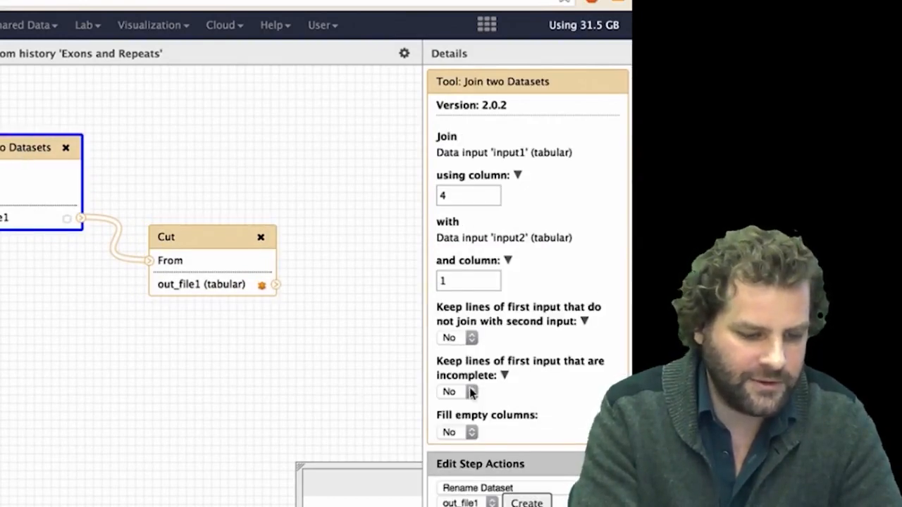
scroll(470, 393, "down", 3)
left_click(214, 238)
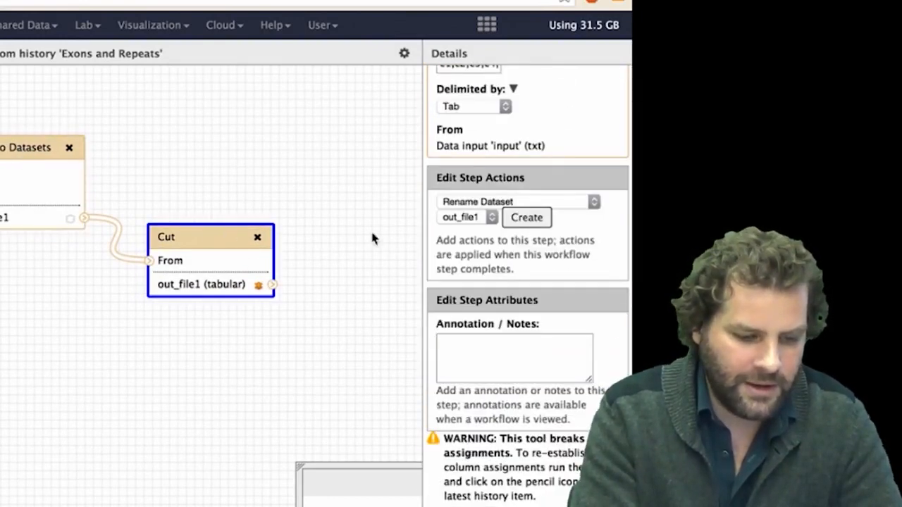
left_click(491, 203)
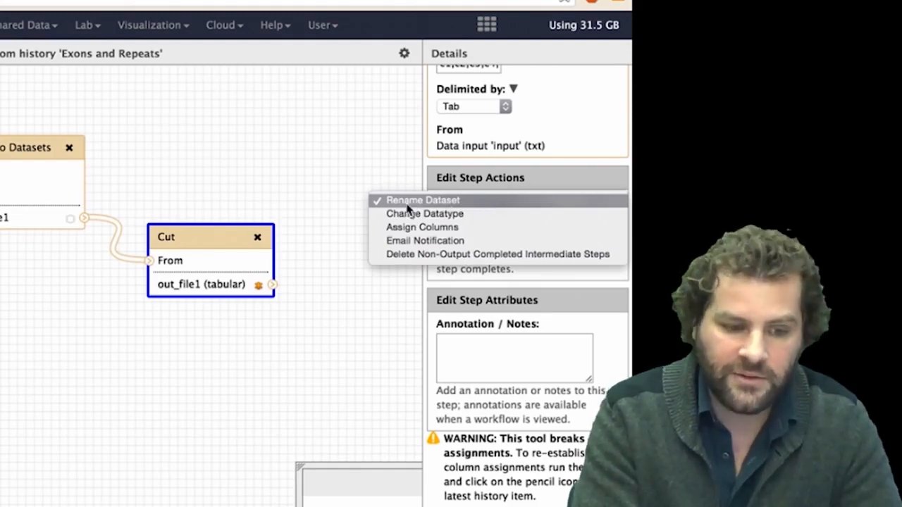
left_click(329, 181)
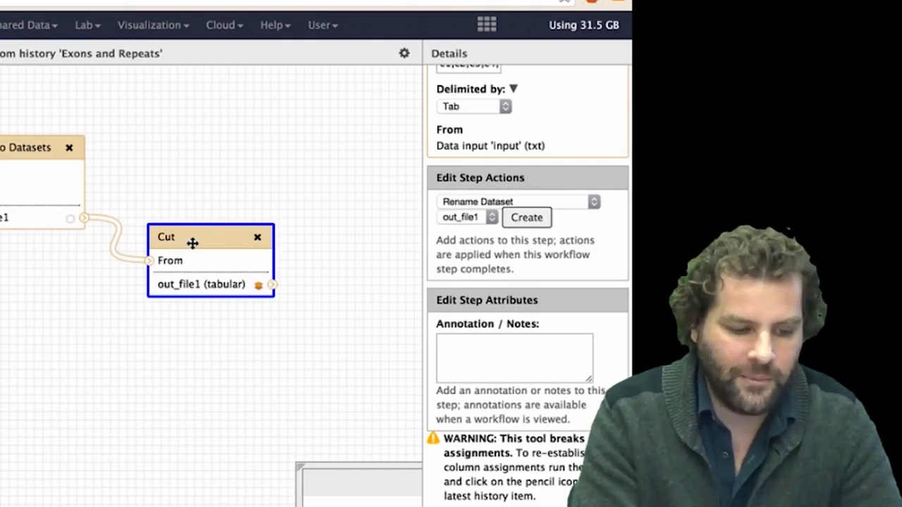
Step: Add a Rename Dataset action to the Cut step's out_file1 with the new output name "Scored overlaps"
left_click(448, 201)
left_click(298, 175)
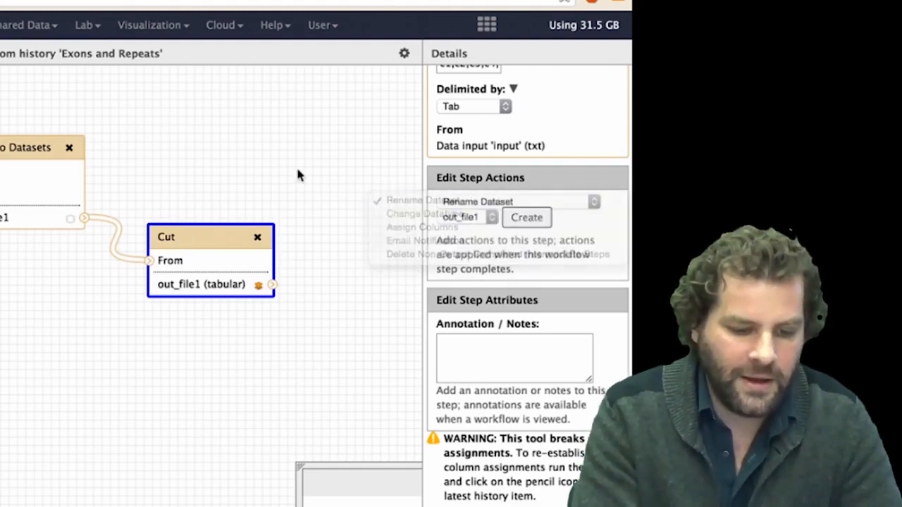
left_click(527, 218)
left_click(490, 302)
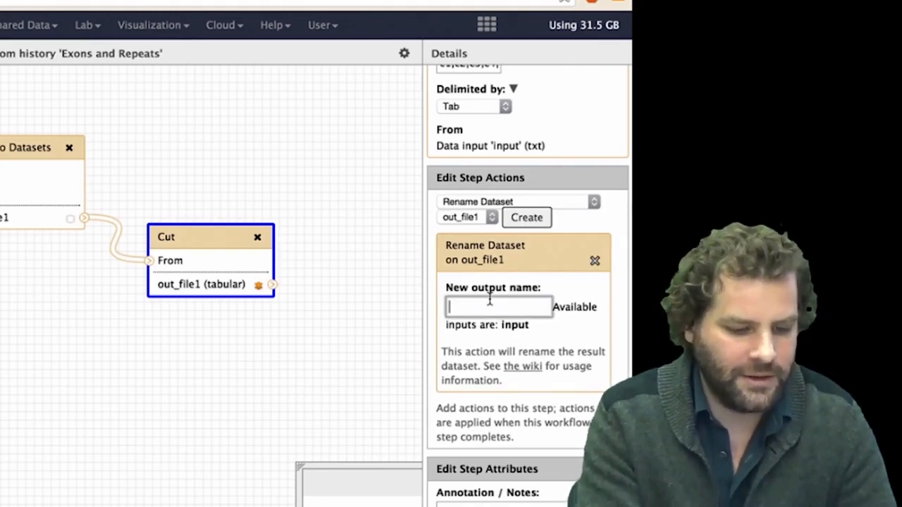
type("Scored overlaps")
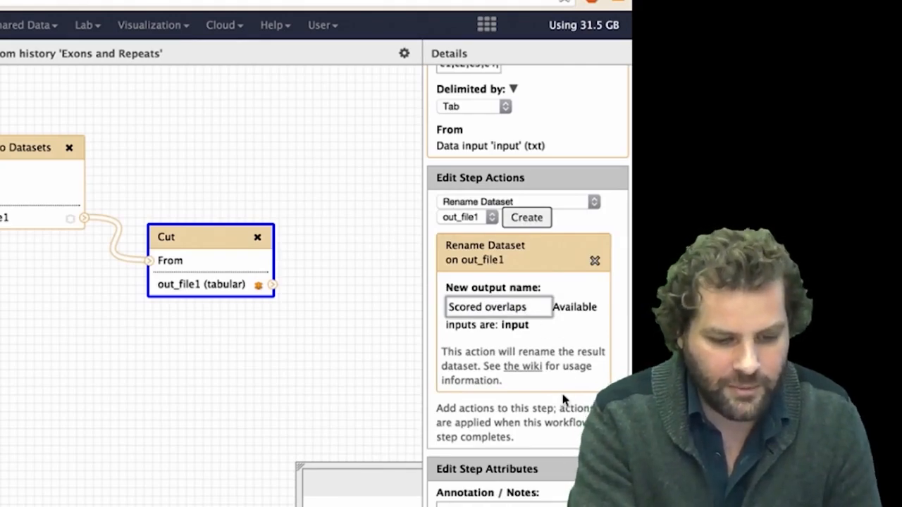
Step: Save the edited workflow constructed from history 'Exons and Repeats'
left_click(489, 202)
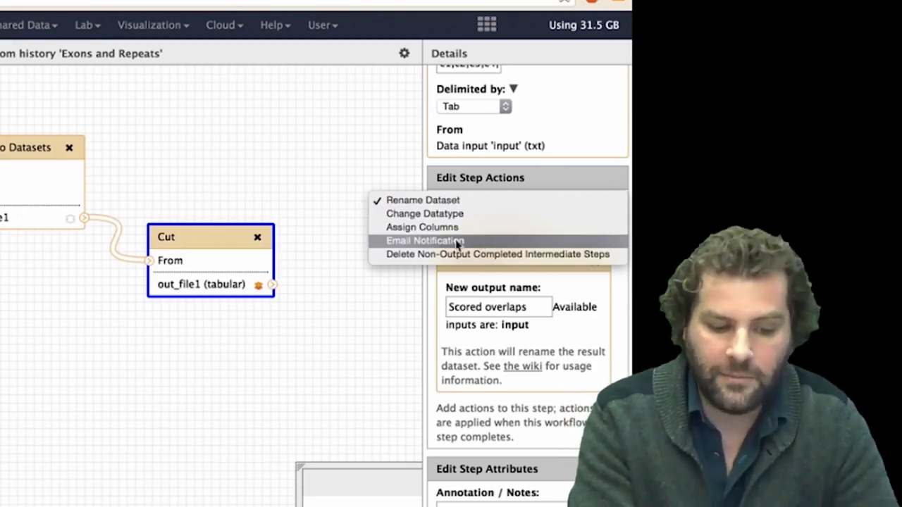
left_click(343, 214)
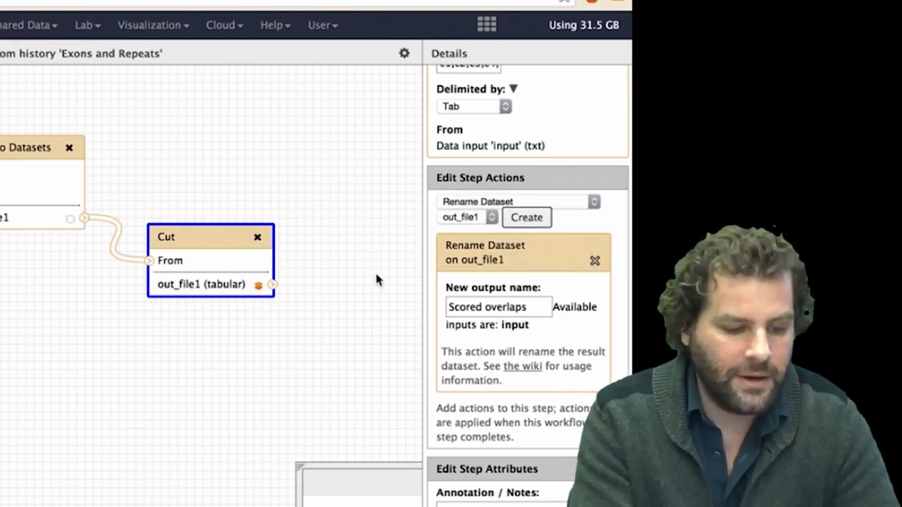
left_click_drag(22, 429, 198, 441)
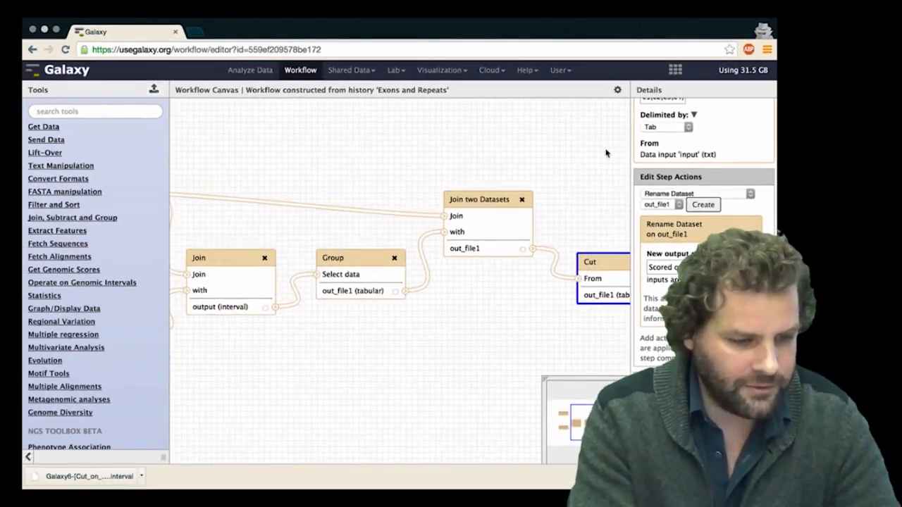
left_click(503, 75)
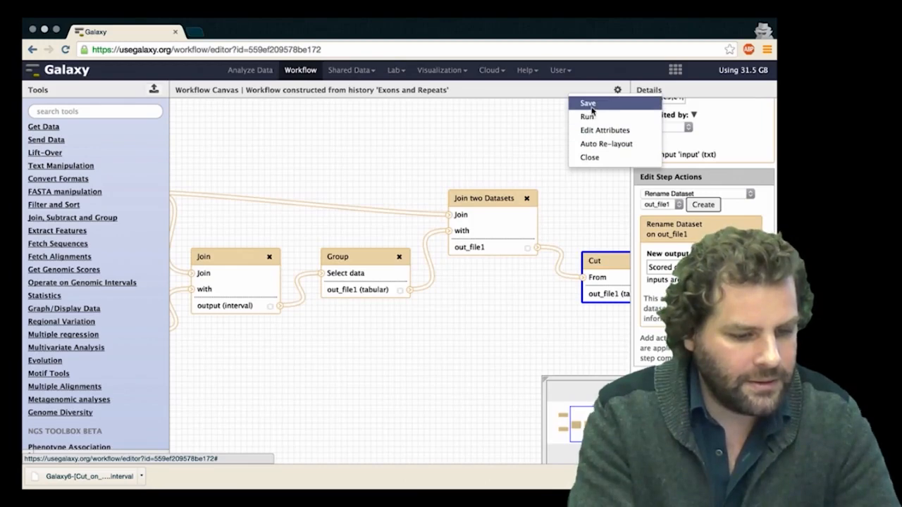
left_click(591, 107)
Step: Return to the analysis page and examine the contents of the Cut on data 5 dataset in the Exons and CpG Islands history
left_click(261, 74)
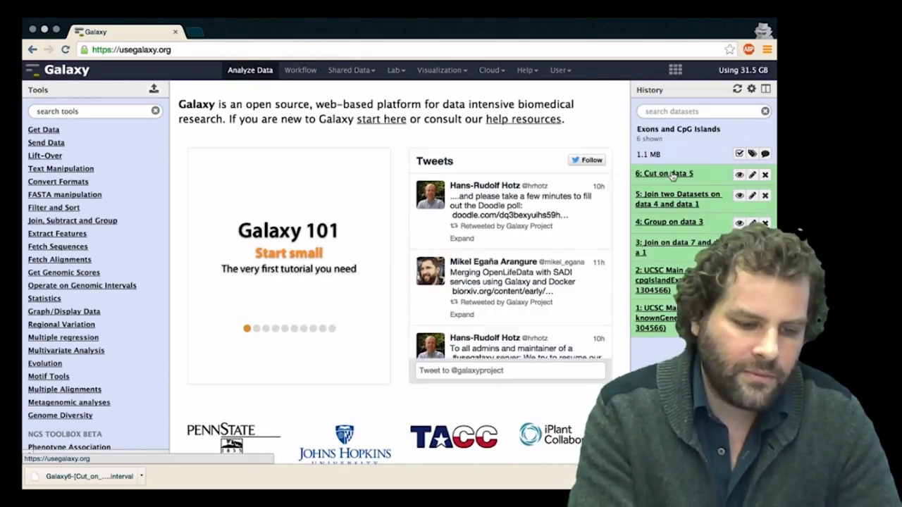
left_click(671, 174)
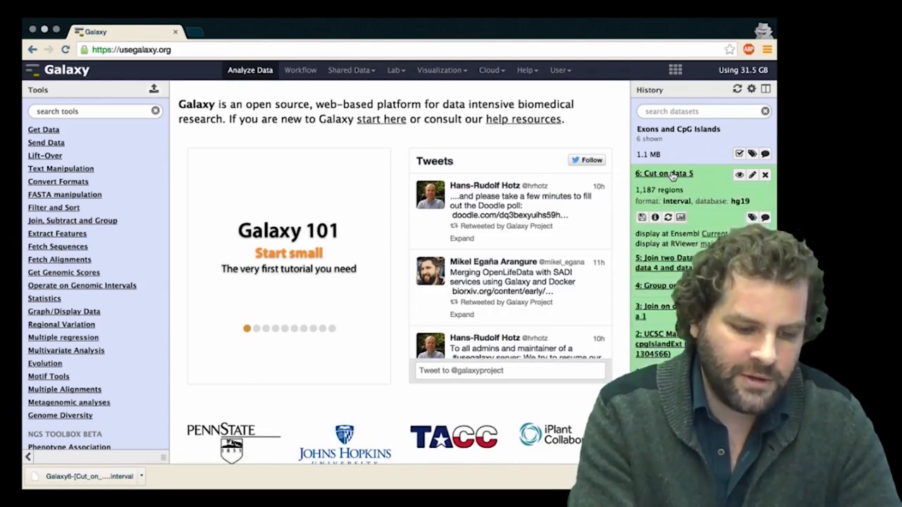
left_click(737, 176)
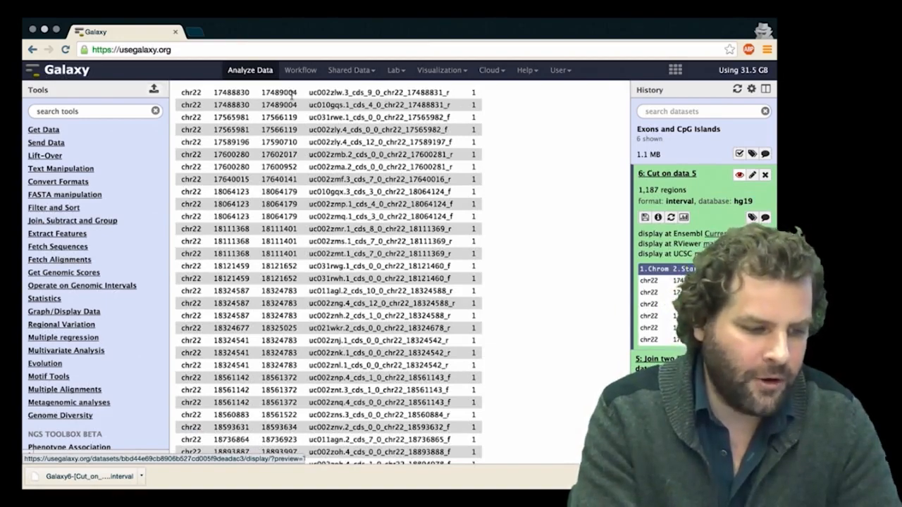
scroll(350, 132, "down", 15)
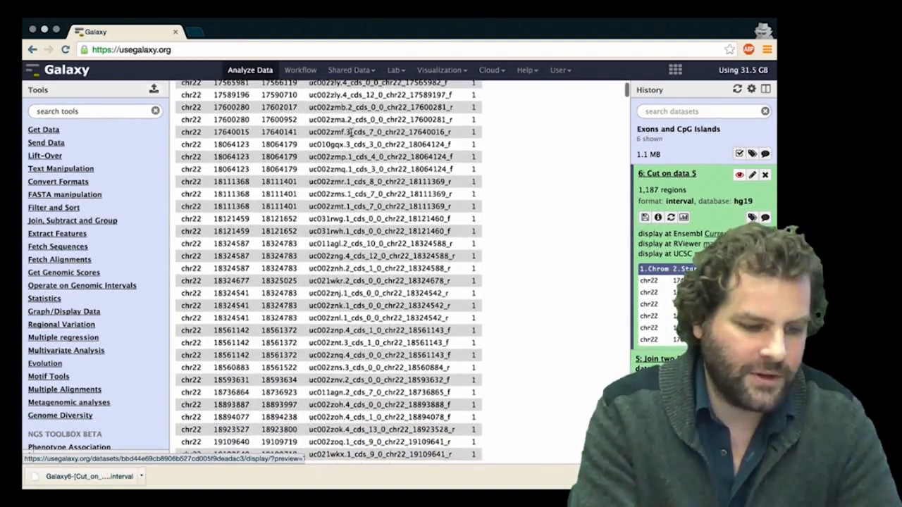
scroll(350, 134, "up", 15)
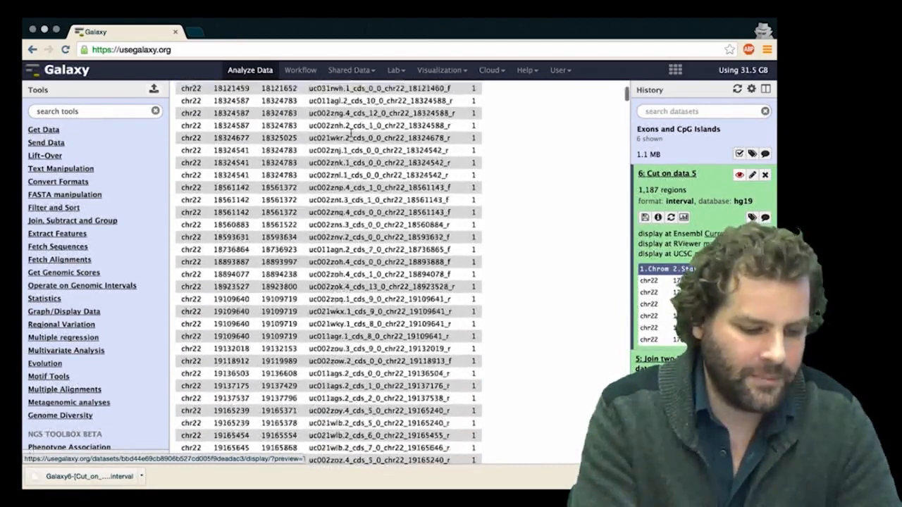
Step: Switch to the Keynote presentation and advance through the advanced workflow features slide to "Post job actions"
key("super+Tab")
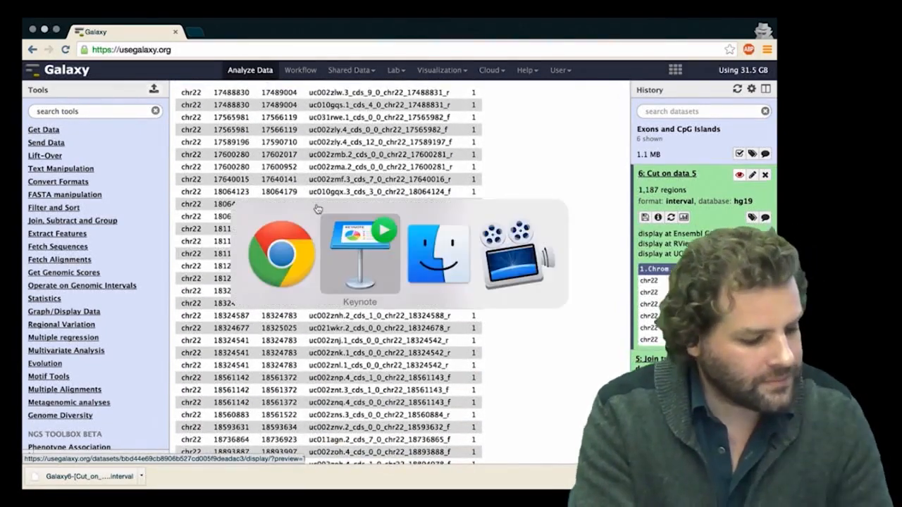
key("Right")
key("Right")
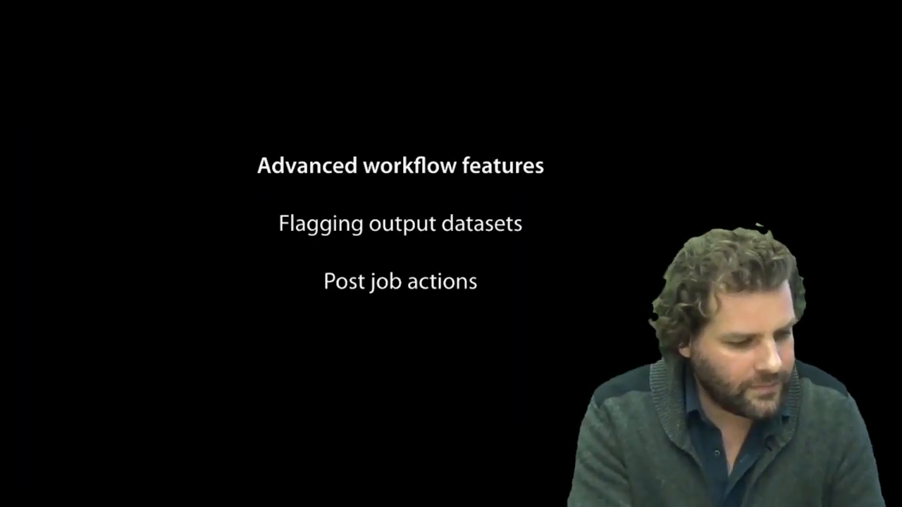